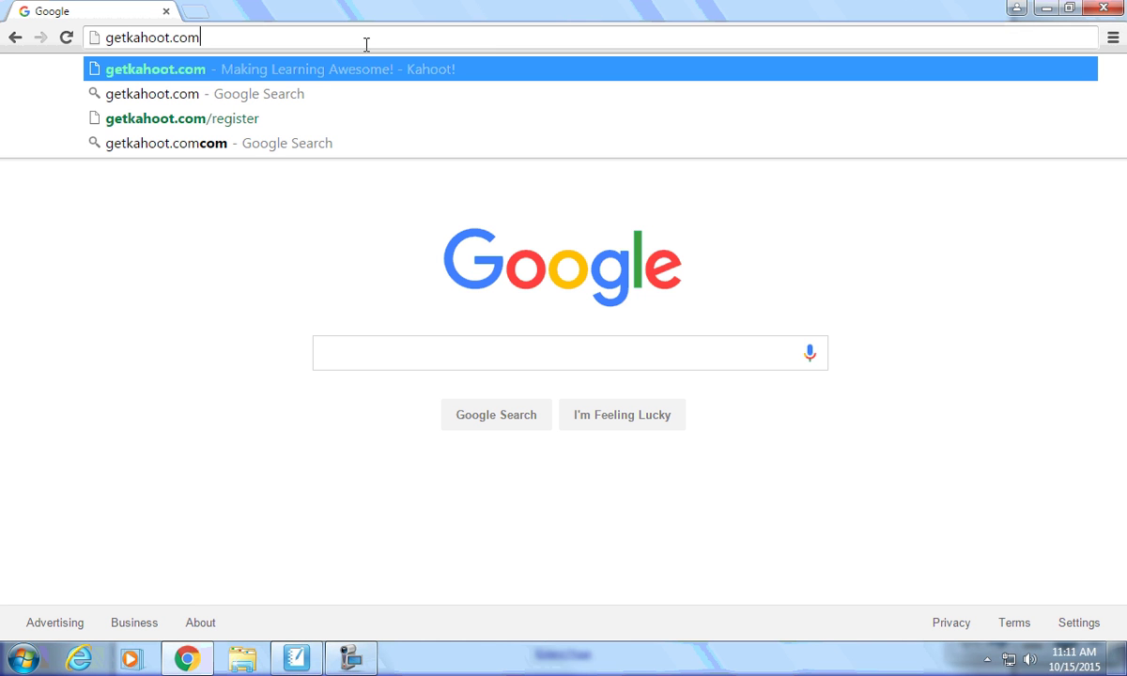
Load getkahoot.com and go to its free account sign-up page.
{"action": "key", "text": "Return"}
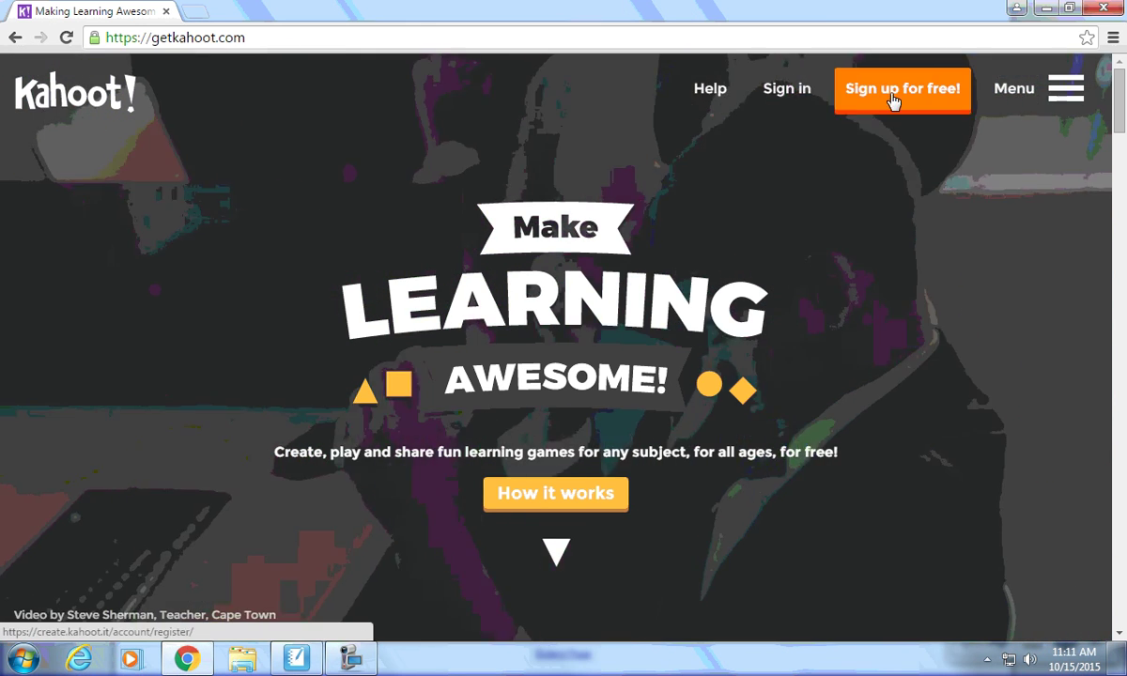
{"action": "left_click", "coordinate": [838, 98]}
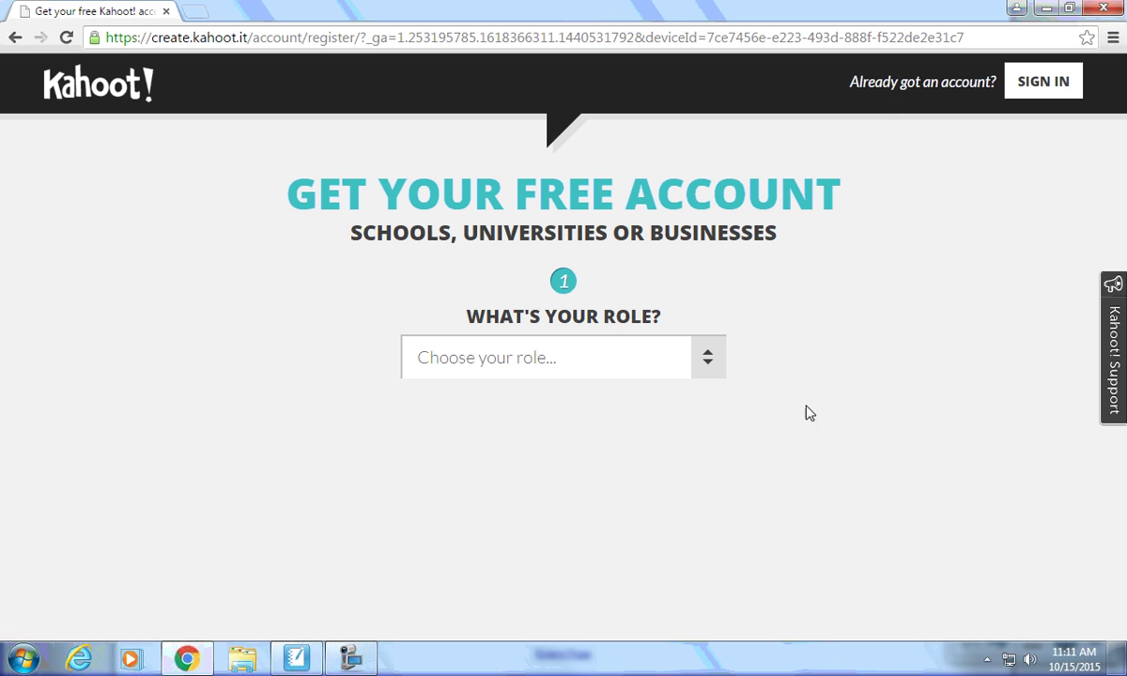
Set the sign-up role to 'I'm a teacher' and enter NWTC as the school.
{"action": "left_click", "coordinate": [710, 363]}
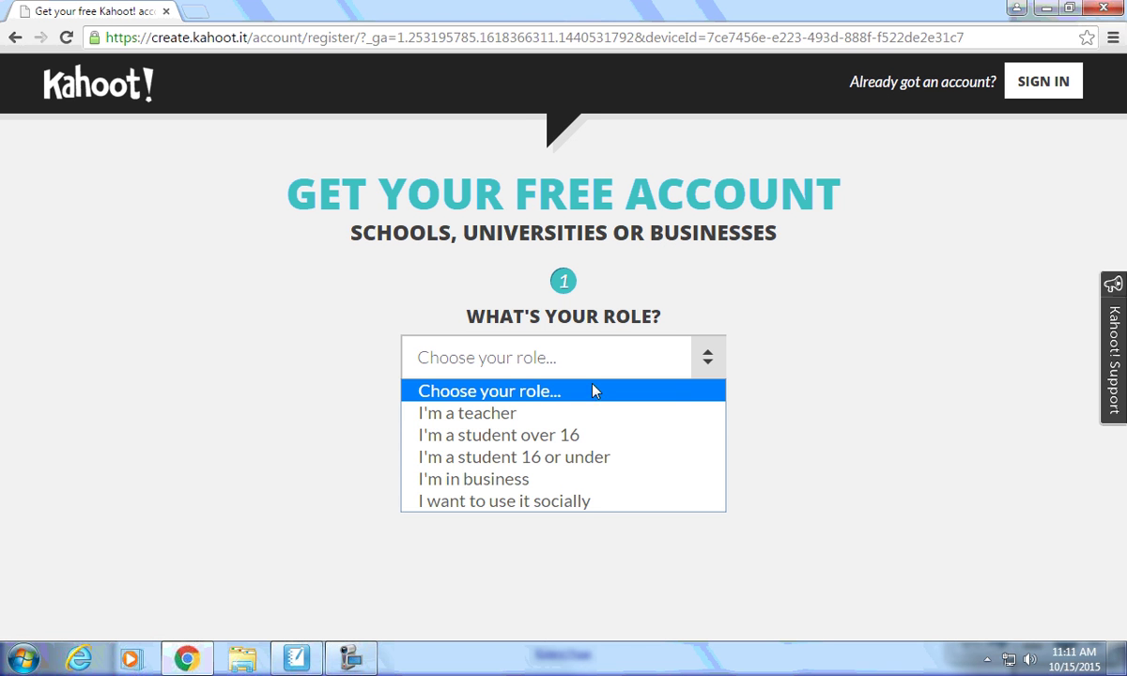
{"action": "left_click", "coordinate": [493, 413]}
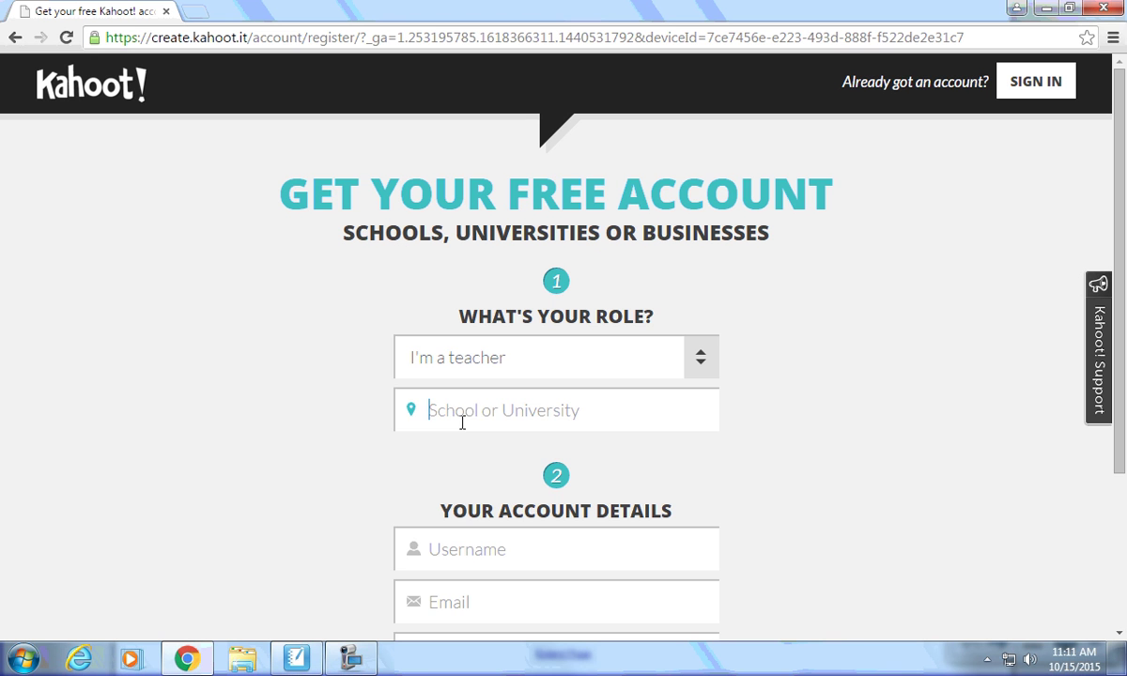
{"action": "type", "text": "NWTC"}
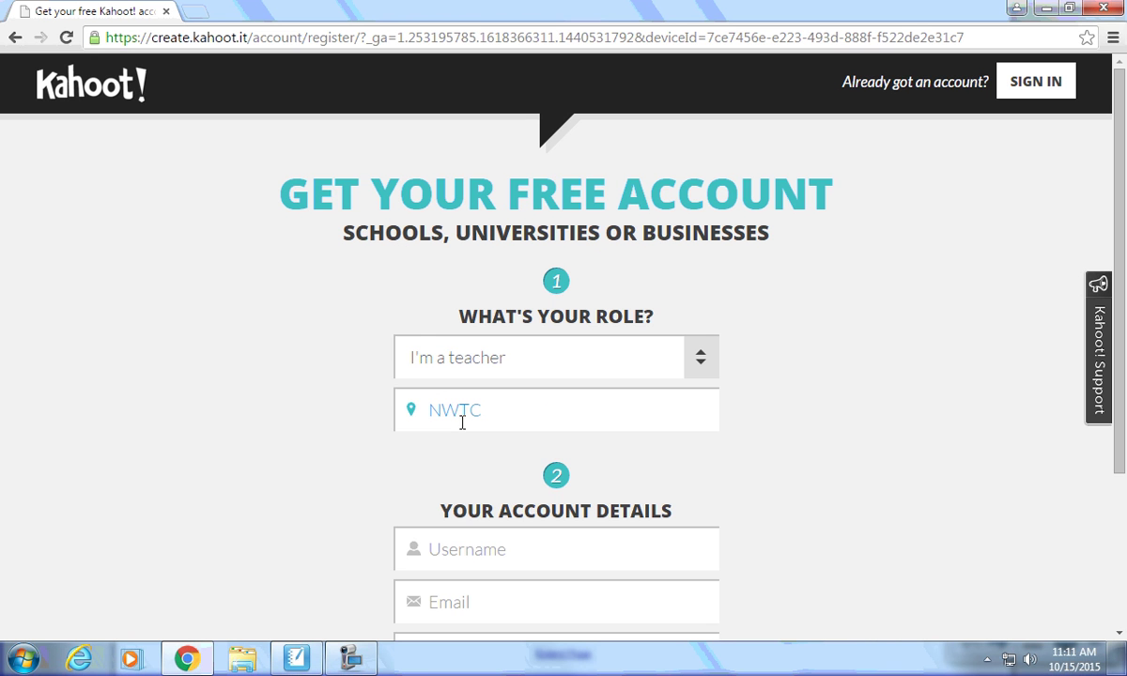
{"action": "scroll", "coordinate": [346, 445], "scroll_direction": "down", "scroll_amount": 3}
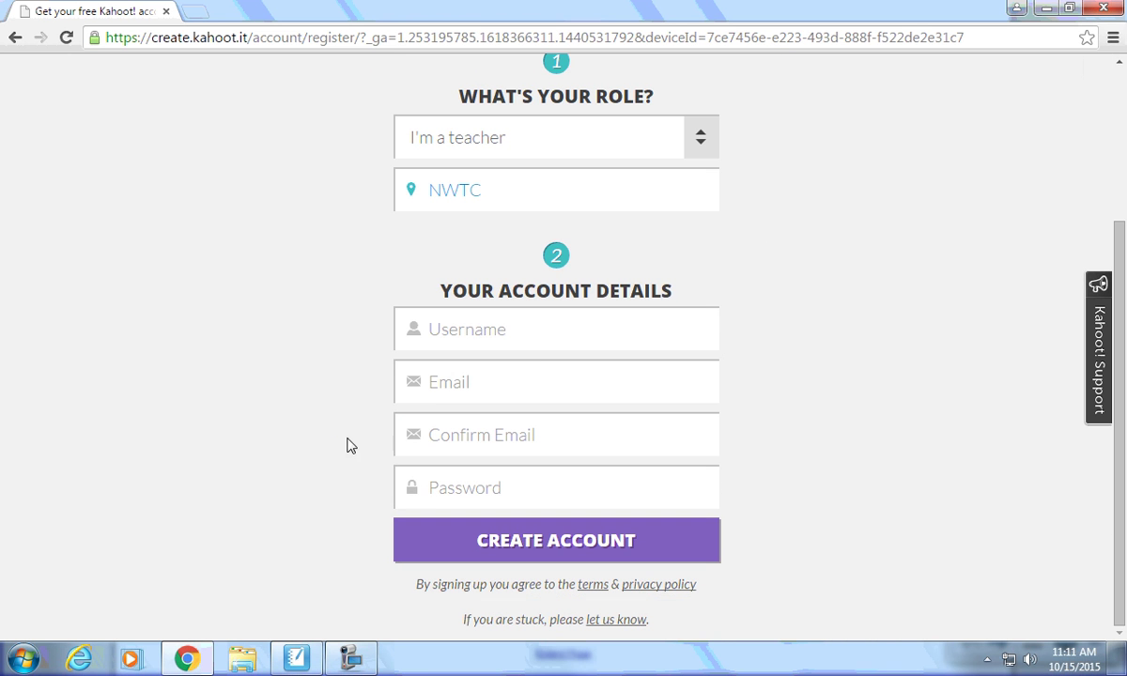
{"action": "left_click", "coordinate": [525, 337]}
{"action": "scroll", "coordinate": [271, 417], "scroll_direction": "up", "scroll_amount": 3}
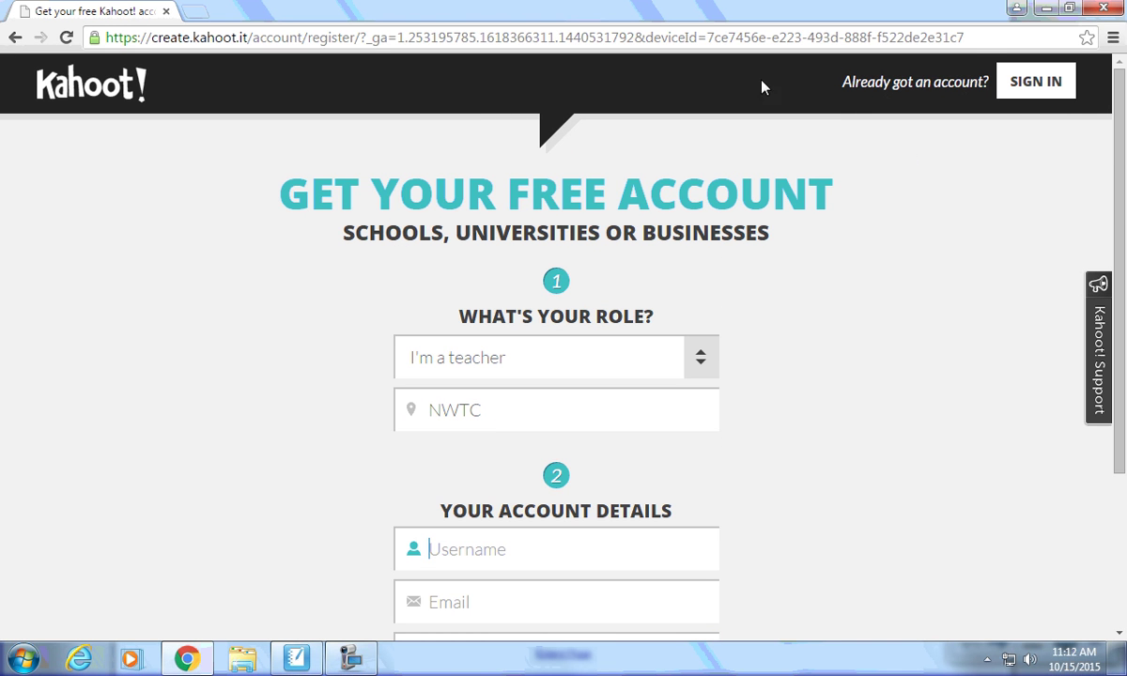
On the Sign In page, enter the account e-mail and password and submit.
{"action": "left_click", "coordinate": [1037, 83]}
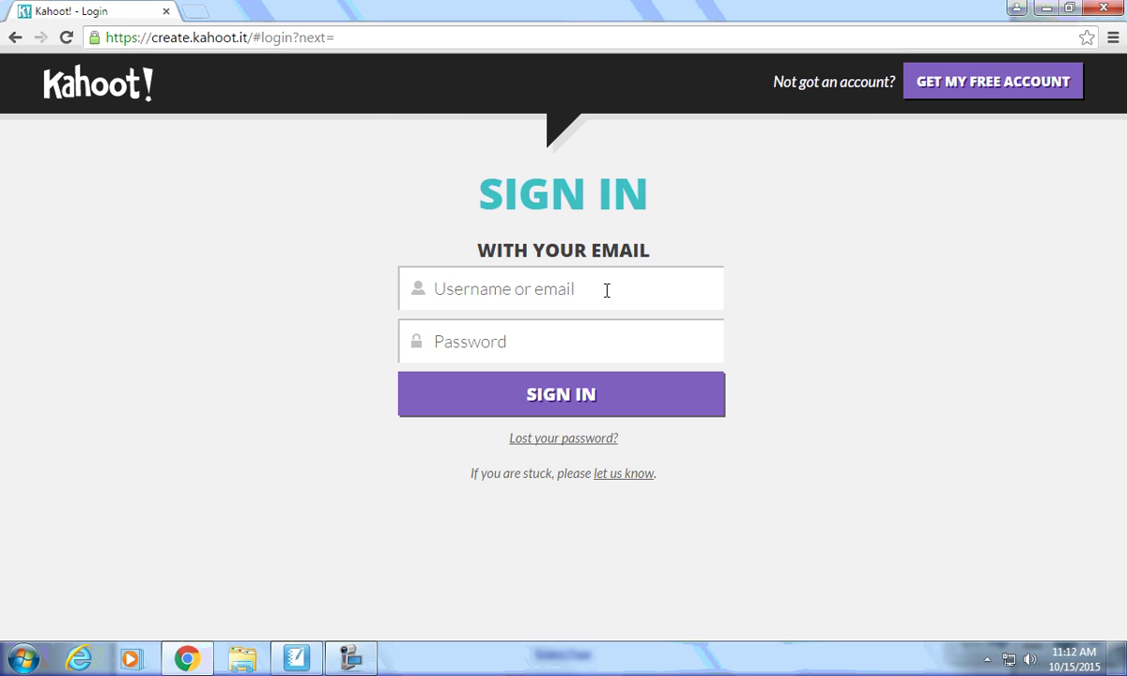
{"action": "left_click", "coordinate": [607, 296]}
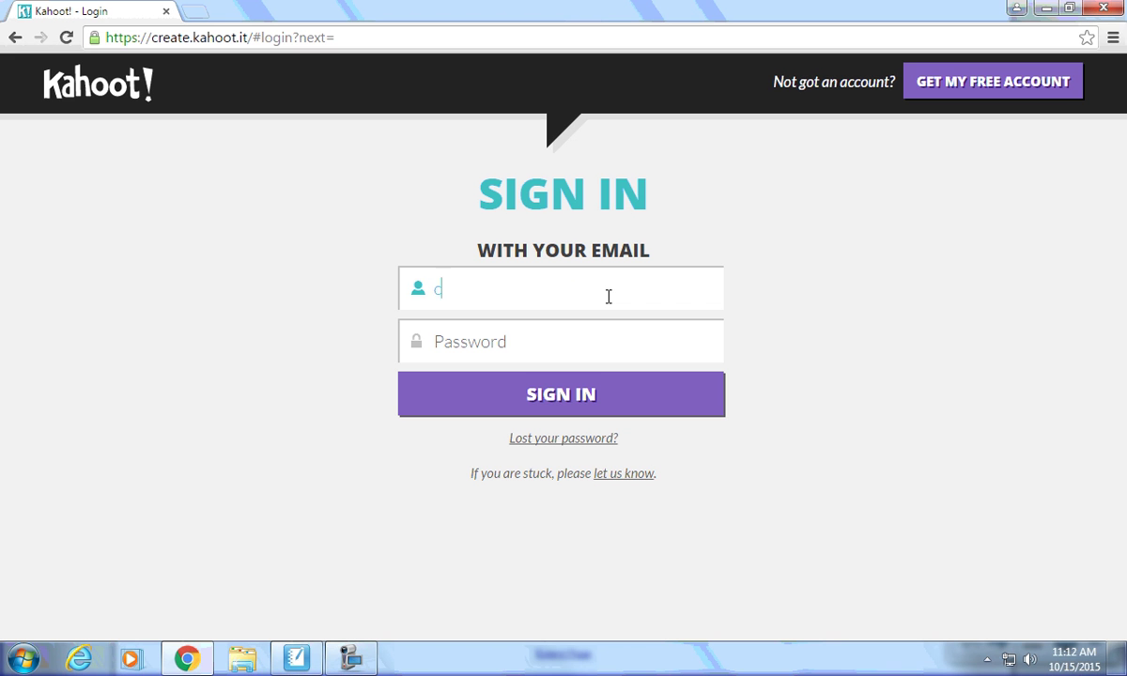
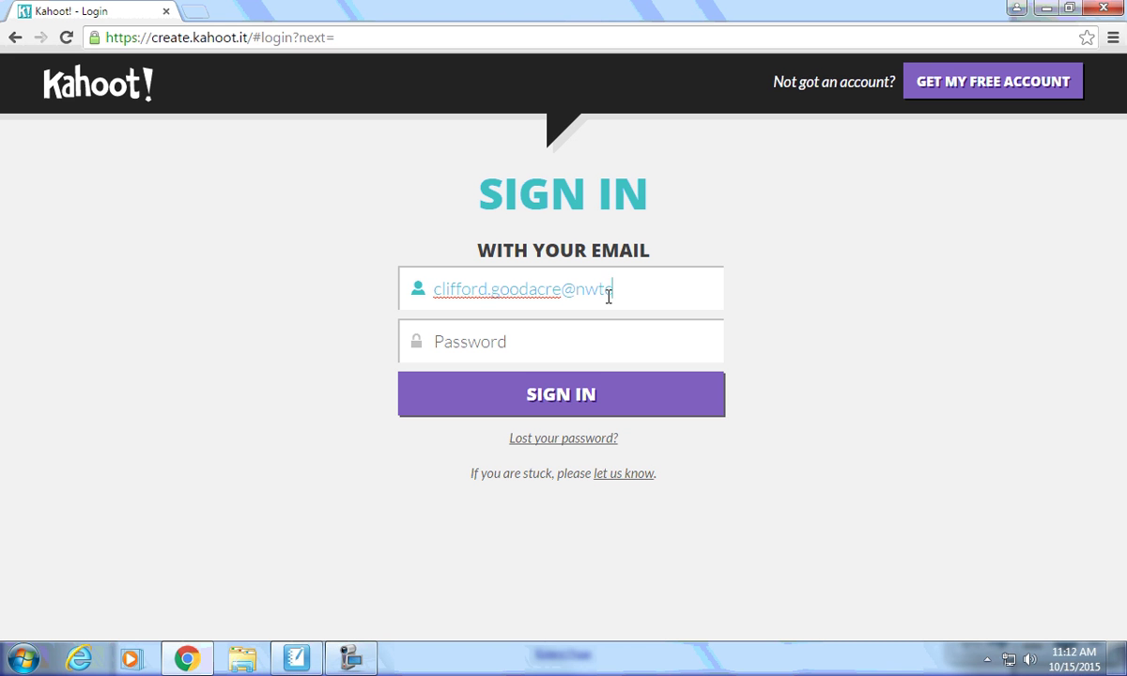
{"action": "key", "text": "Tab"}
{"action": "type", "text": "•"}
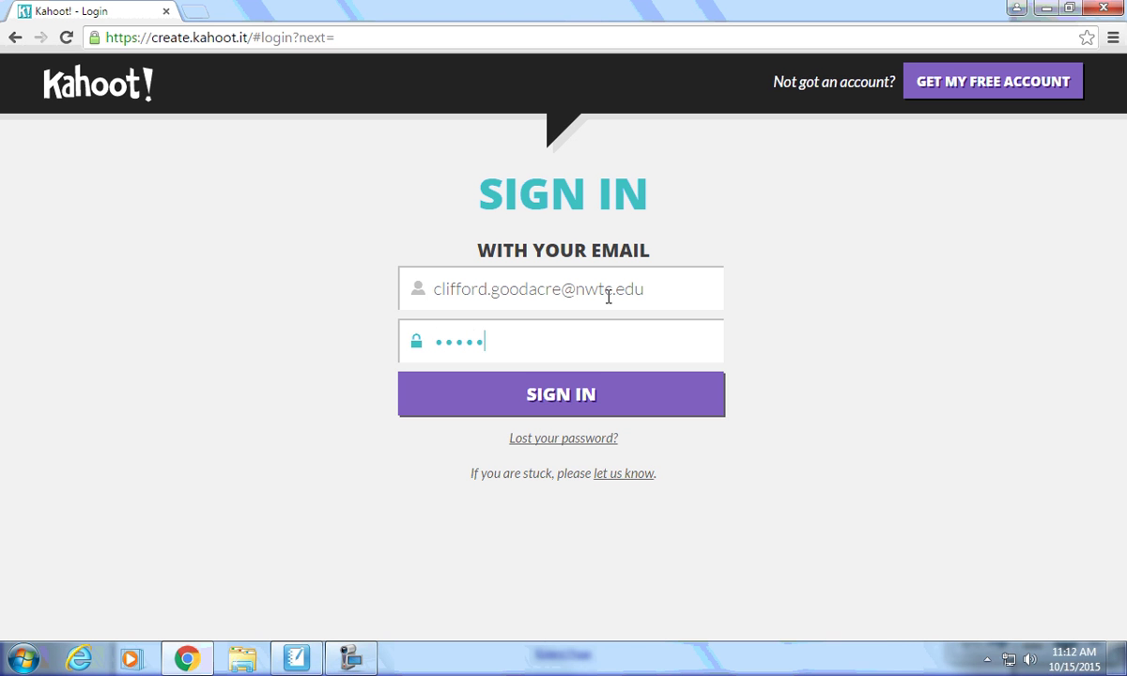
{"action": "type", "text": "•"}
{"action": "key", "text": "Return"}
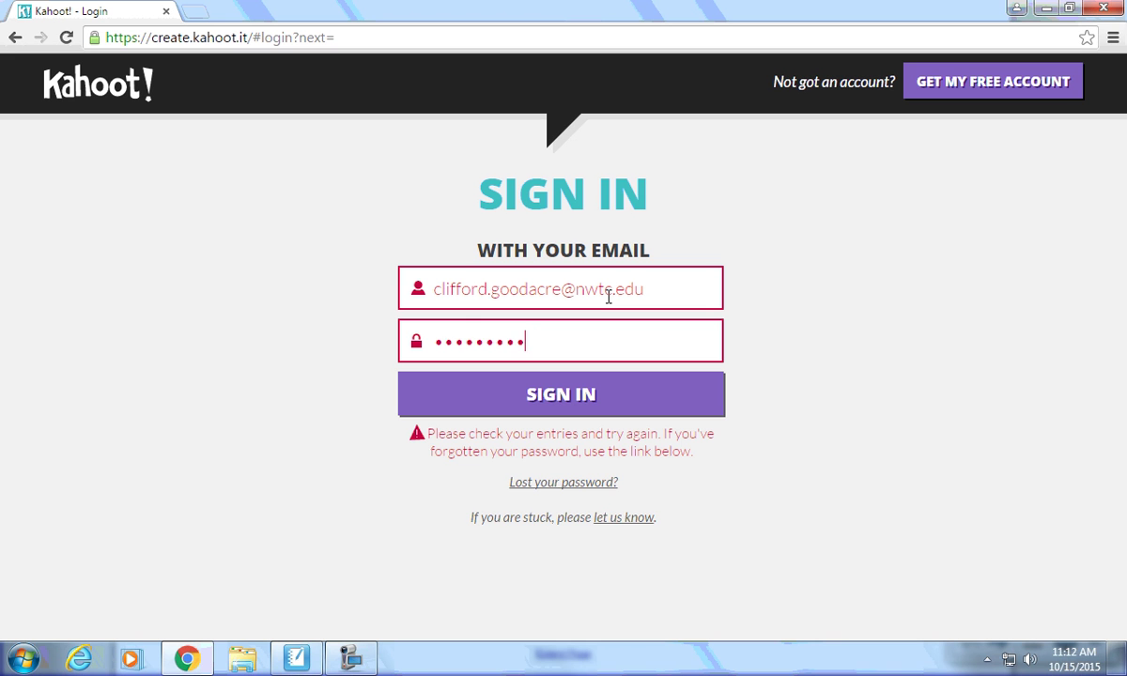
Retype the rejected password and sign in to the teacher account.
{"action": "key", "text": "ctrl+a"}
{"action": "key", "text": "BackSpace"}
{"action": "type", "text": "••••••••••"}
{"action": "left_click_drag", "start_coordinate": [593, 357], "coordinate": [351, 350]}
{"action": "type", "text": "••••••••"}
{"action": "key", "text": "Return"}
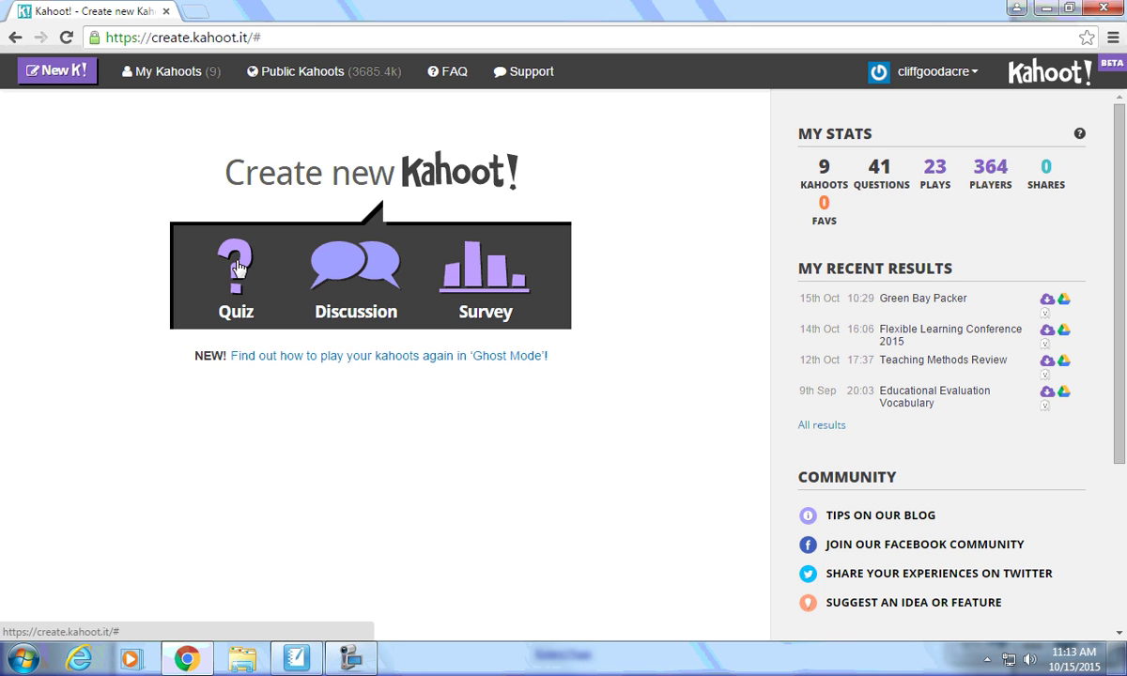
Create a new quiz named 'Packers' and open its Question 1 editor.
{"action": "left_click", "coordinate": [239, 266]}
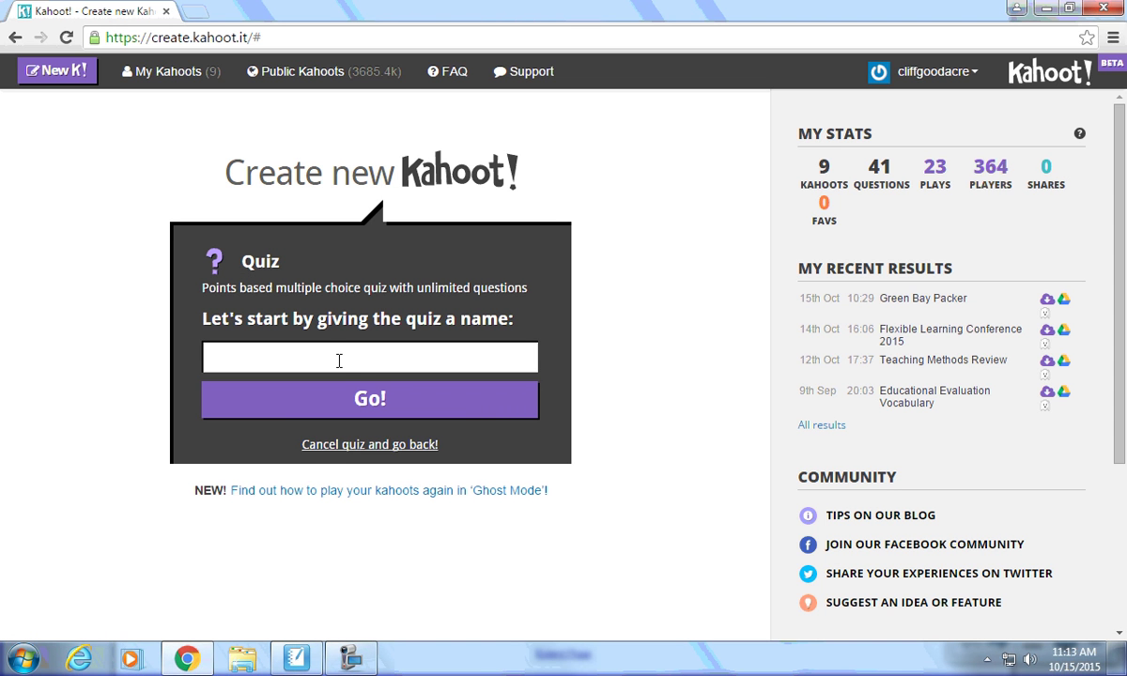
{"action": "type", "text": "Packers"}
{"action": "left_click", "coordinate": [352, 413]}
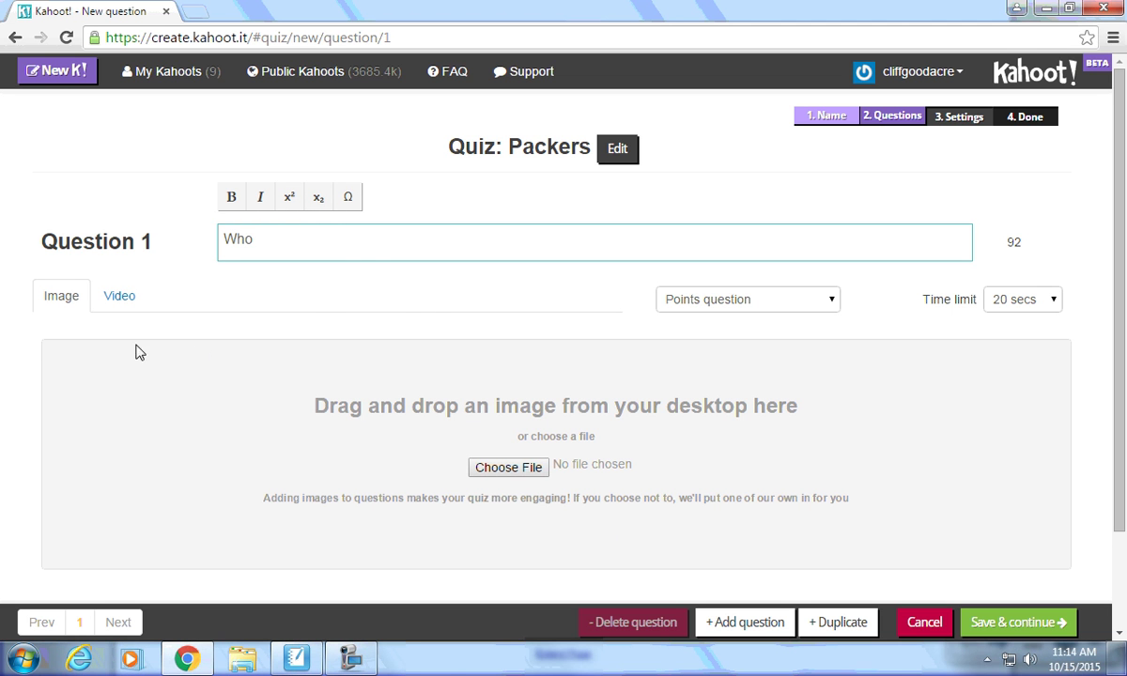
Keep Question 1 awarding points with a 20 secs time limit after previewing the Video option.
{"action": "left_click", "coordinate": [113, 299]}
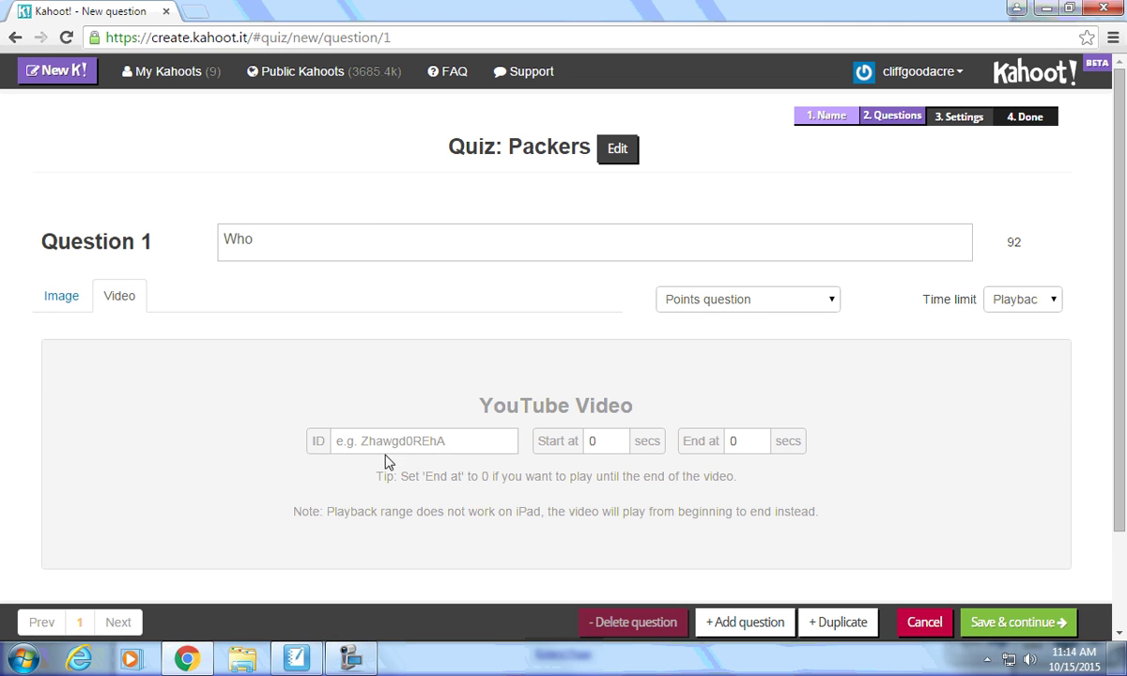
{"action": "left_click", "coordinate": [64, 303]}
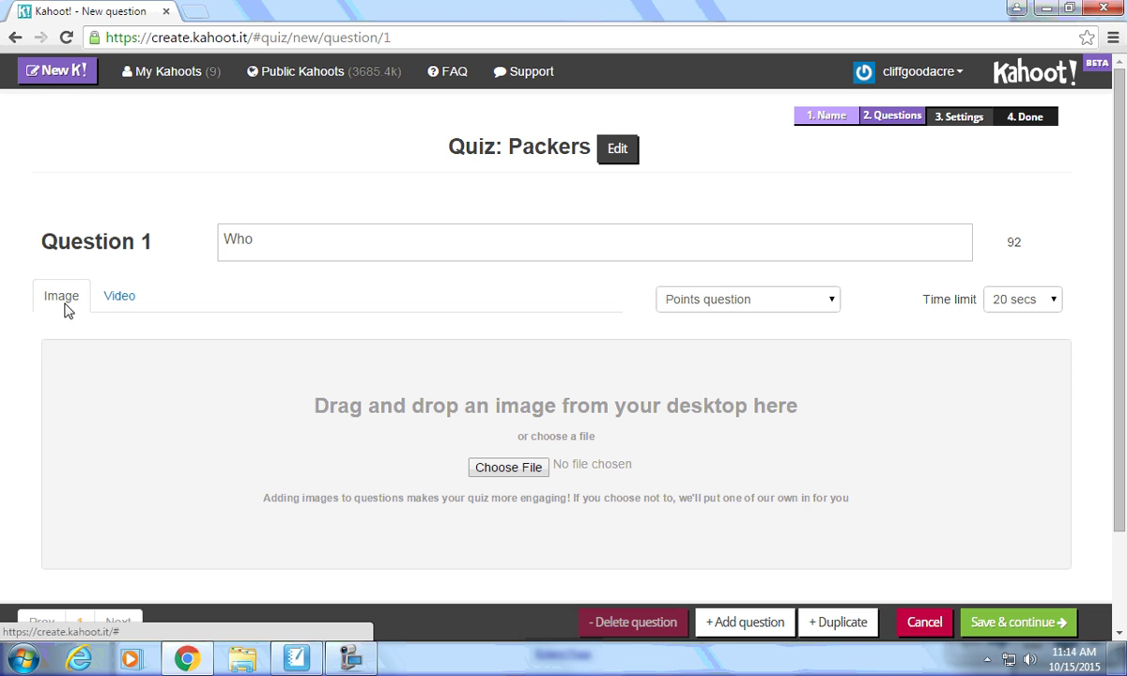
{"action": "left_click", "coordinate": [831, 301]}
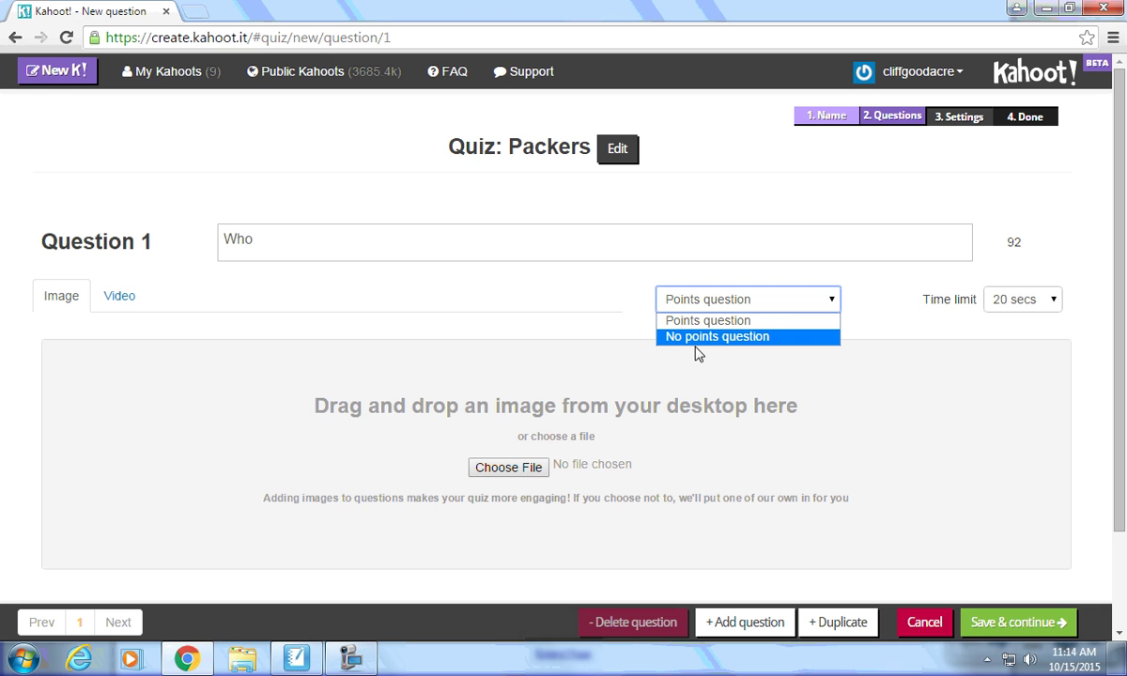
{"action": "left_click", "coordinate": [740, 321]}
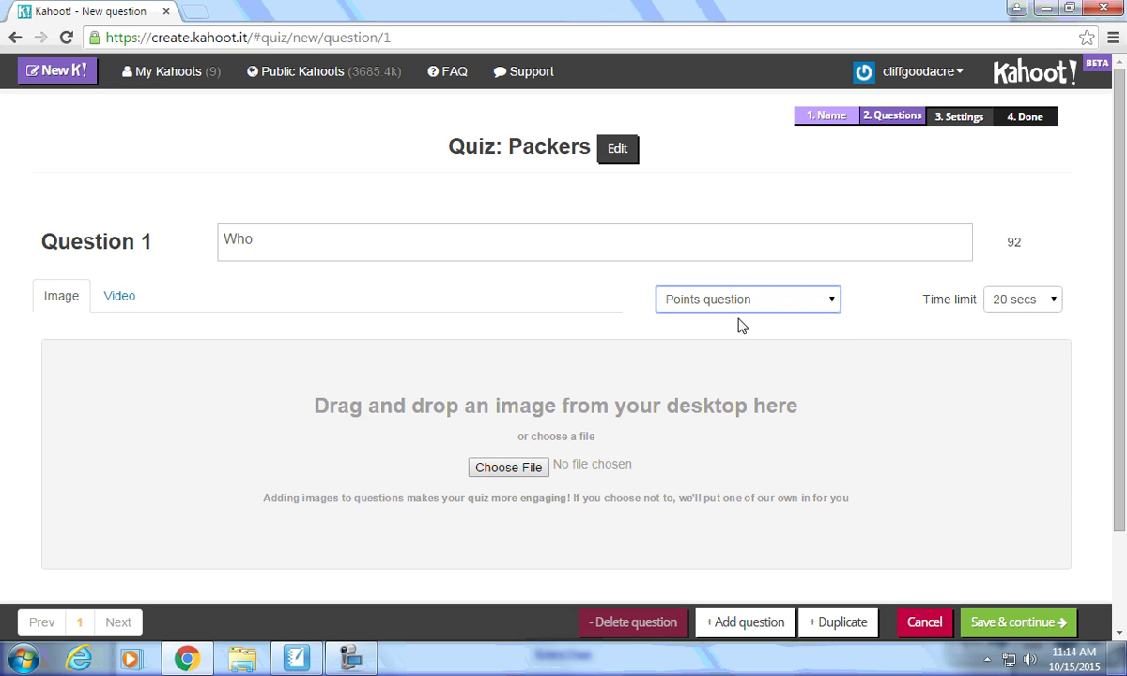
{"action": "left_click", "coordinate": [1001, 300]}
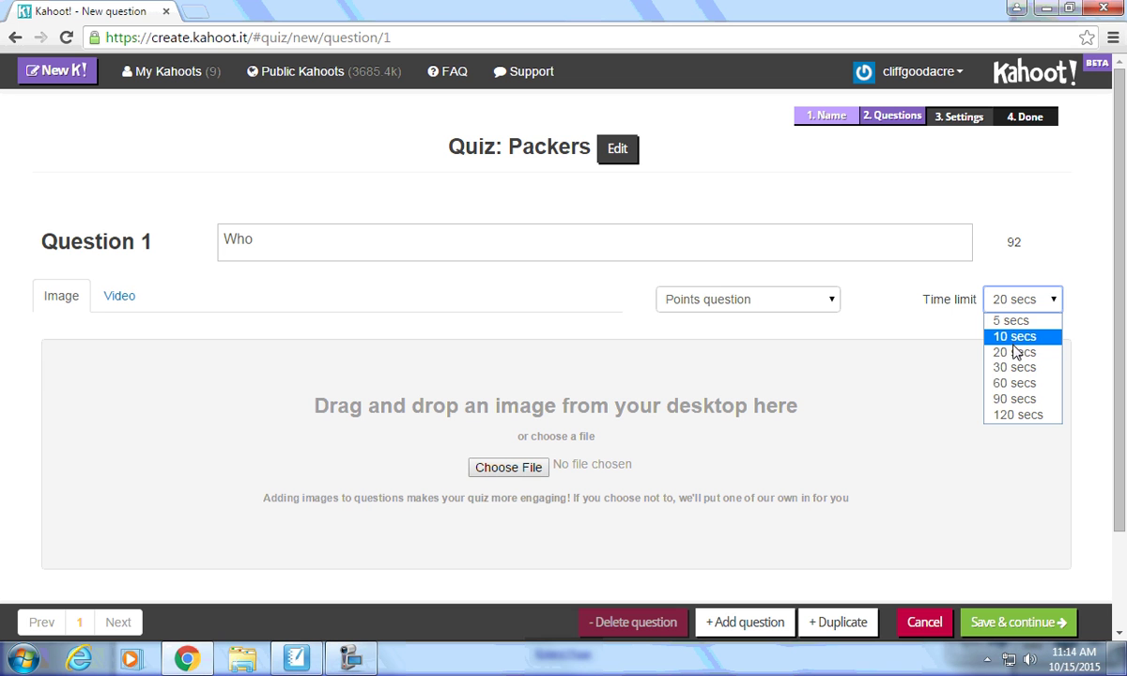
{"action": "left_click", "coordinate": [1010, 355]}
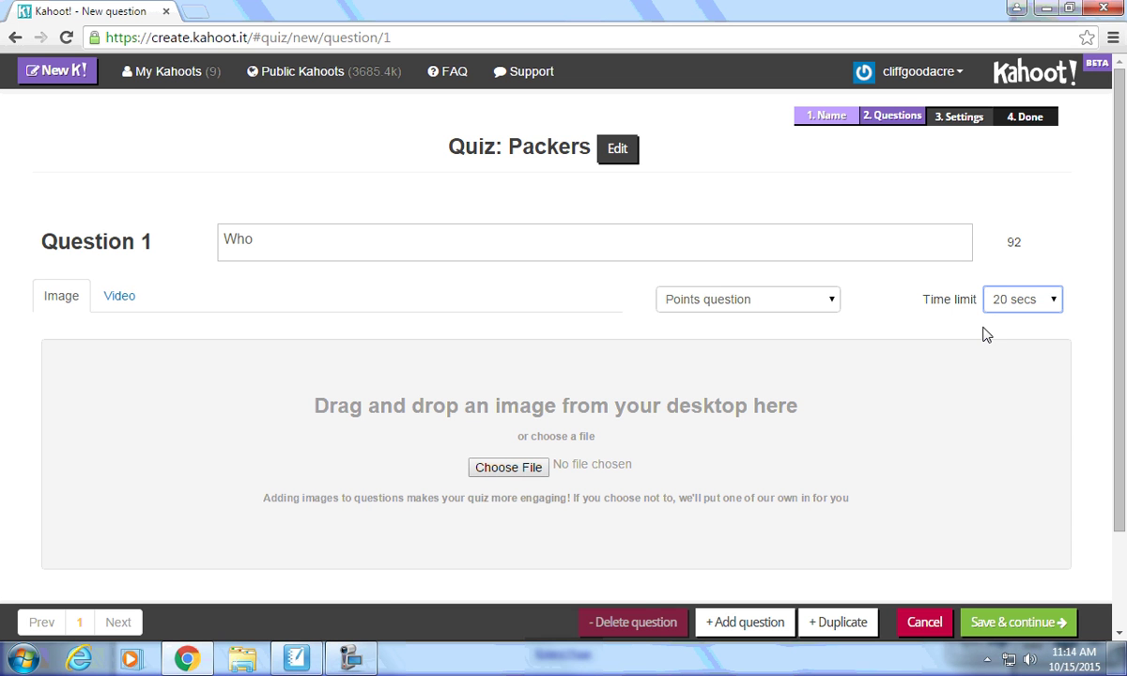
Mark Answer 3 of Question 1 as the correct answer.
{"action": "scroll", "coordinate": [941, 456], "scroll_direction": "down", "scroll_amount": 3}
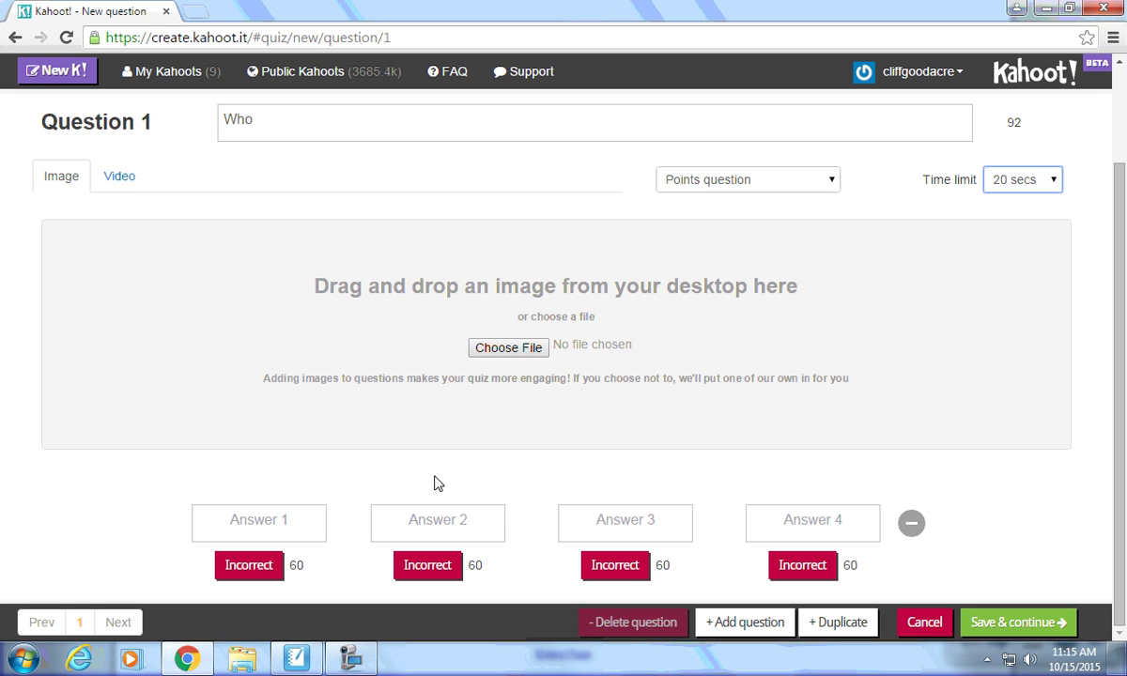
{"action": "left_click", "coordinate": [612, 571]}
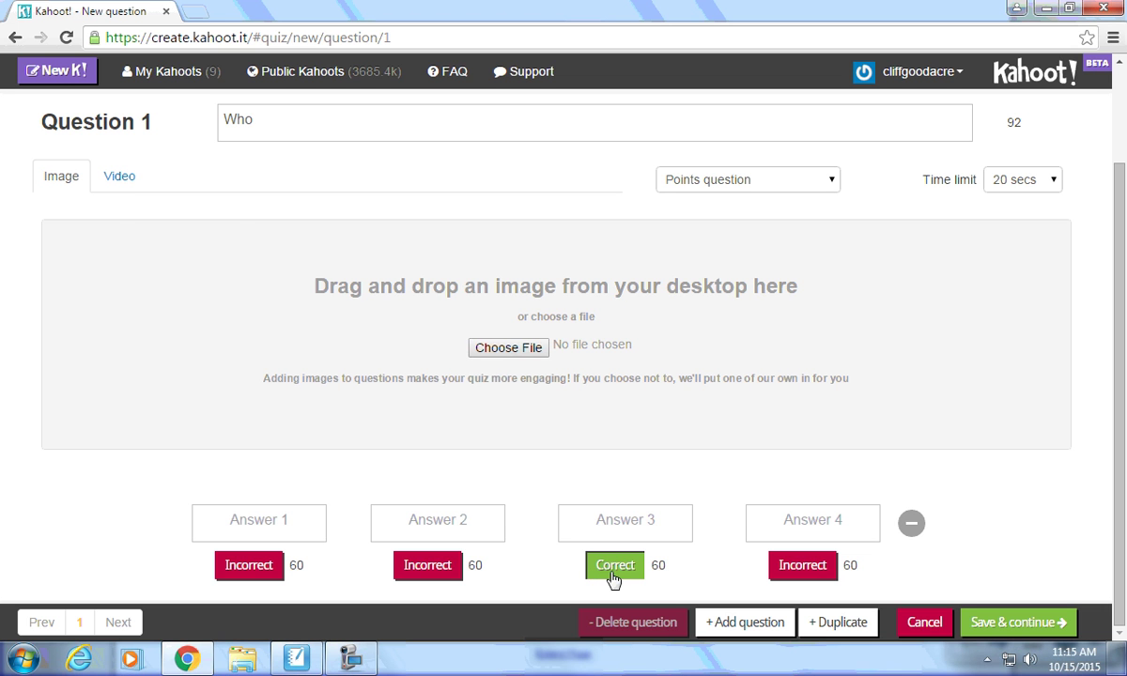
{"action": "scroll", "coordinate": [617, 538], "scroll_direction": "up", "scroll_amount": 3}
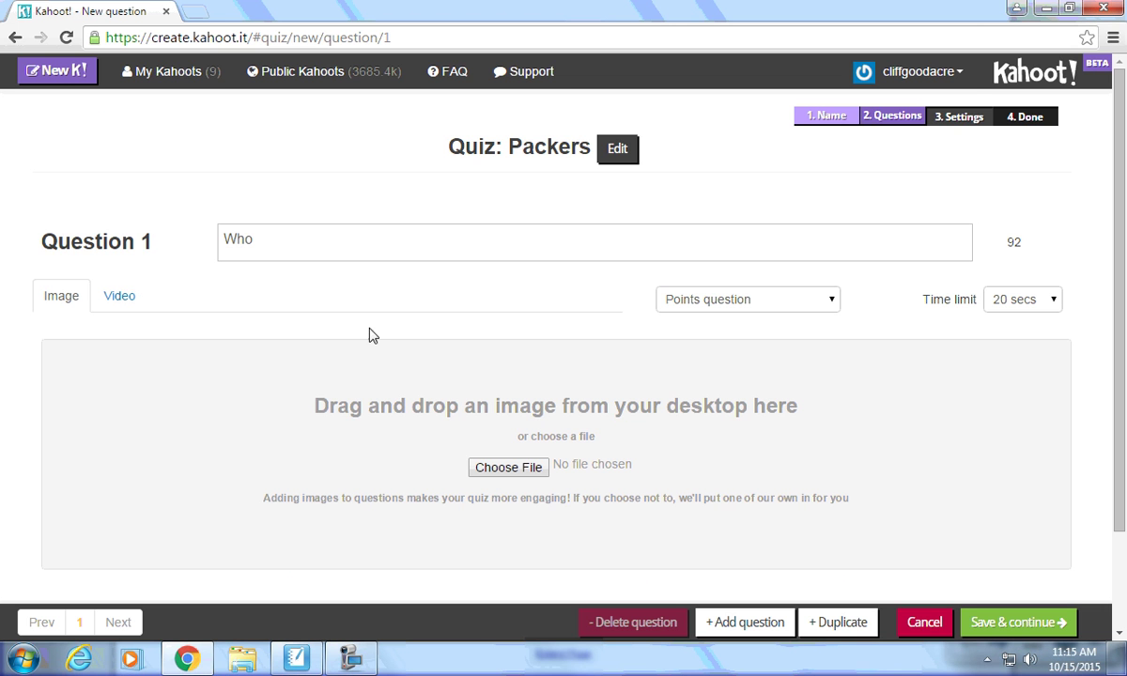
Enter Question 1 as 'Who is the coach of the Green Bay Packers' with a 30 secs limit.
{"action": "left_click", "coordinate": [355, 251]}
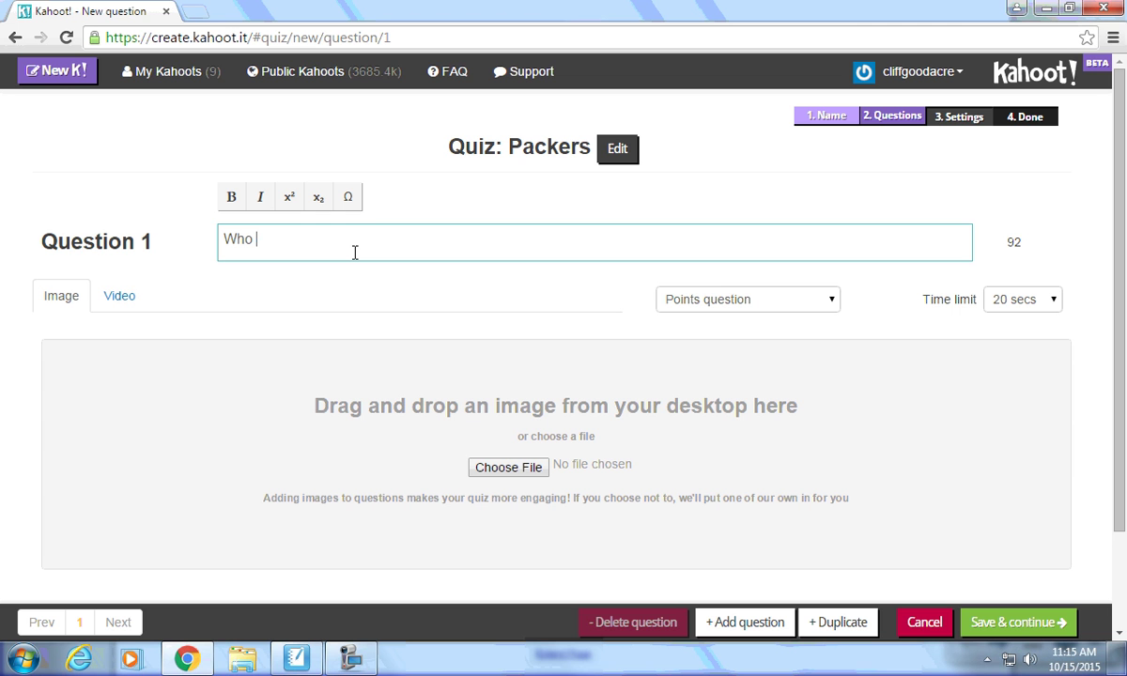
{"action": "type", "text": "Who is the coach of the Gree"}
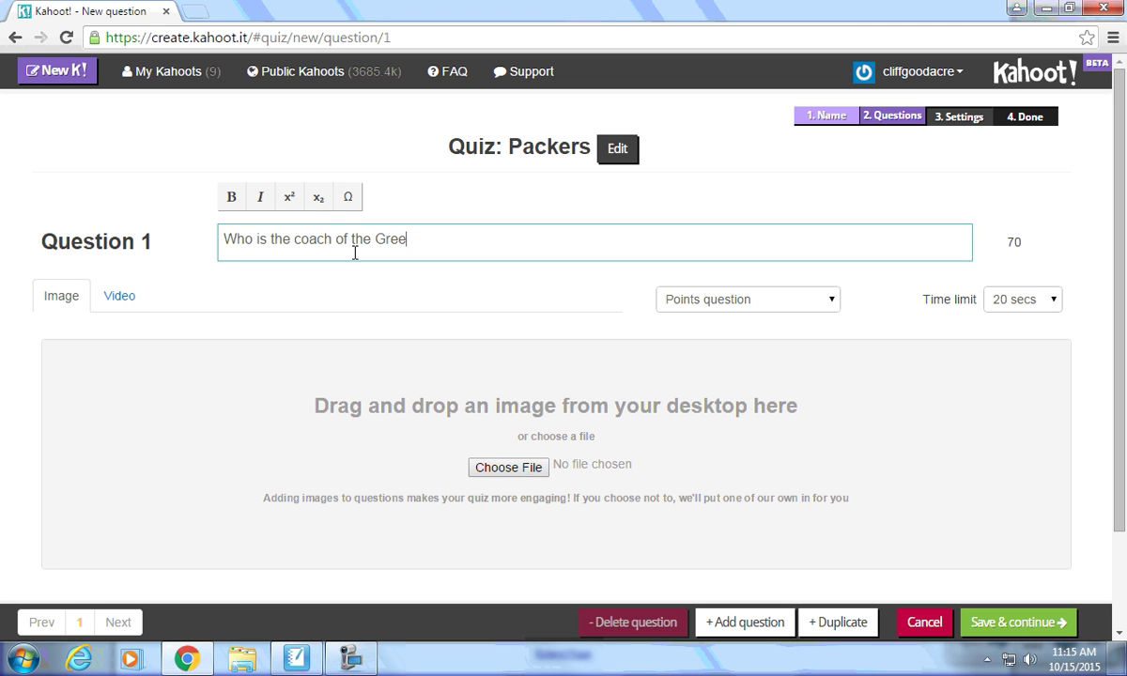
{"action": "type", "text": "n Bay Packers?"}
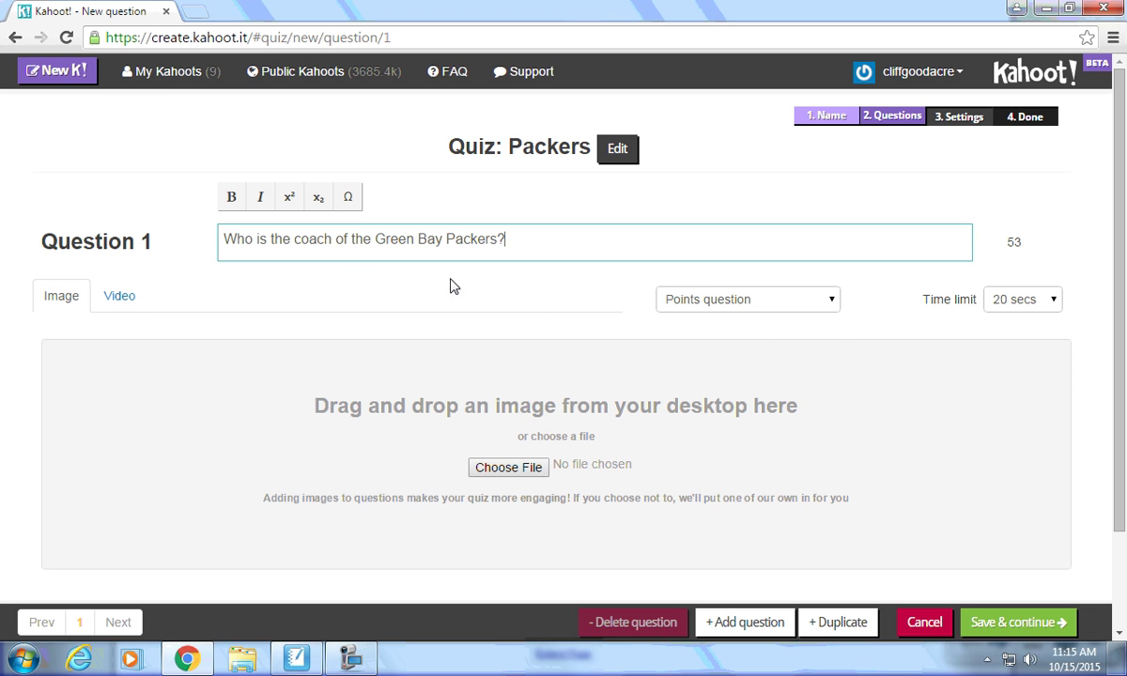
{"action": "left_click", "coordinate": [662, 297]}
{"action": "left_click", "coordinate": [703, 322]}
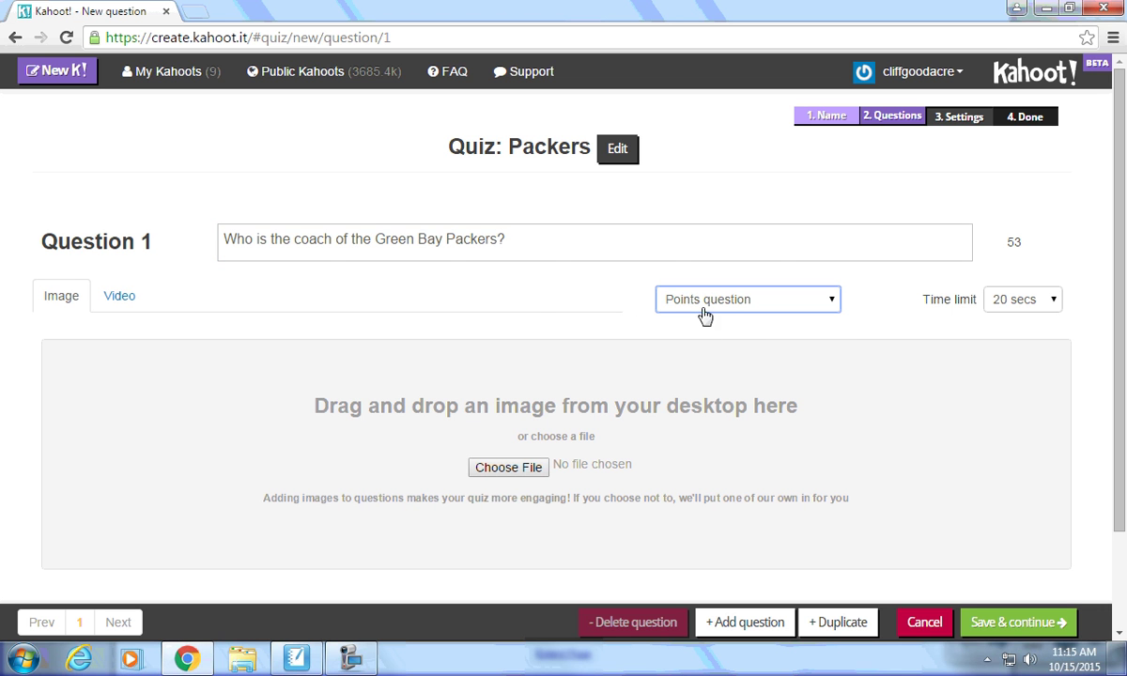
{"action": "left_click", "coordinate": [1027, 309]}
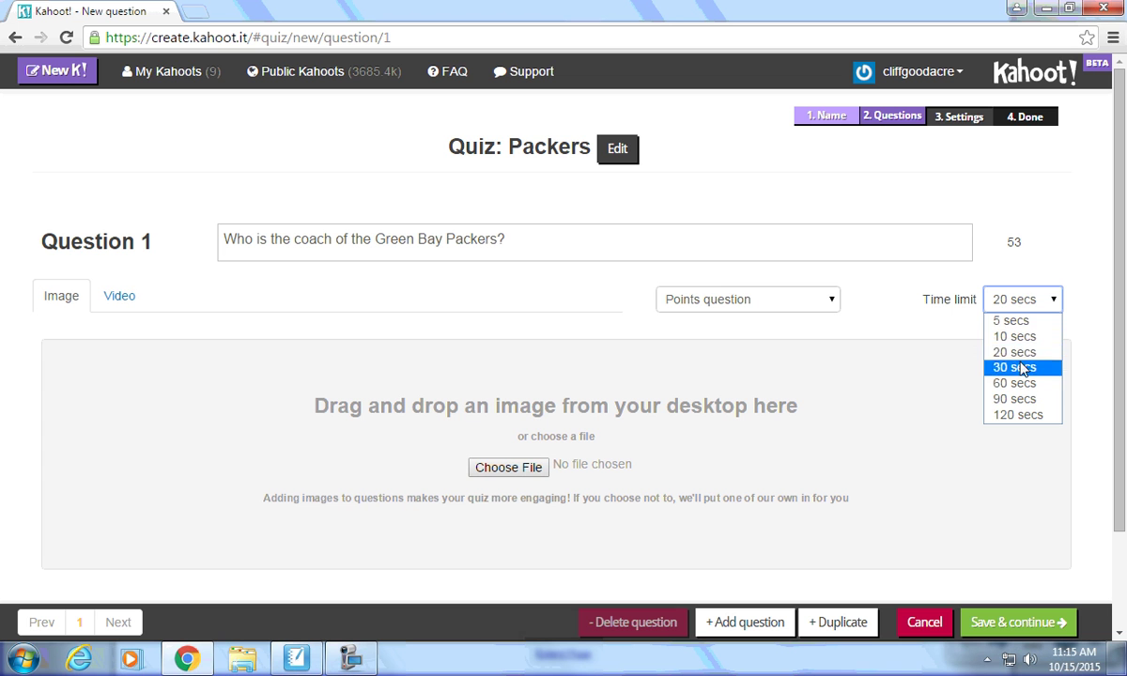
{"action": "left_click", "coordinate": [967, 365]}
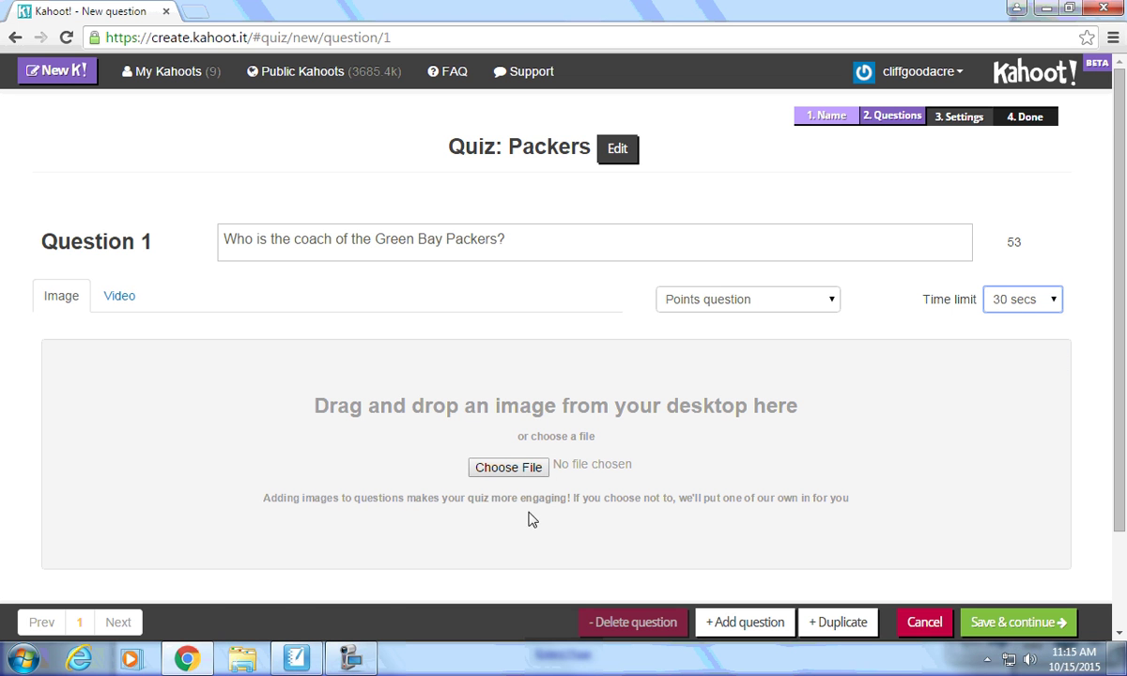
Fill in answers Aaron Rodgers, Jordy Nelson, Mike McCarthy and BJ Raji.
{"action": "scroll", "coordinate": [420, 492], "scroll_direction": "down", "scroll_amount": 2}
{"action": "scroll", "coordinate": [420, 493], "scroll_direction": "down", "scroll_amount": 1}
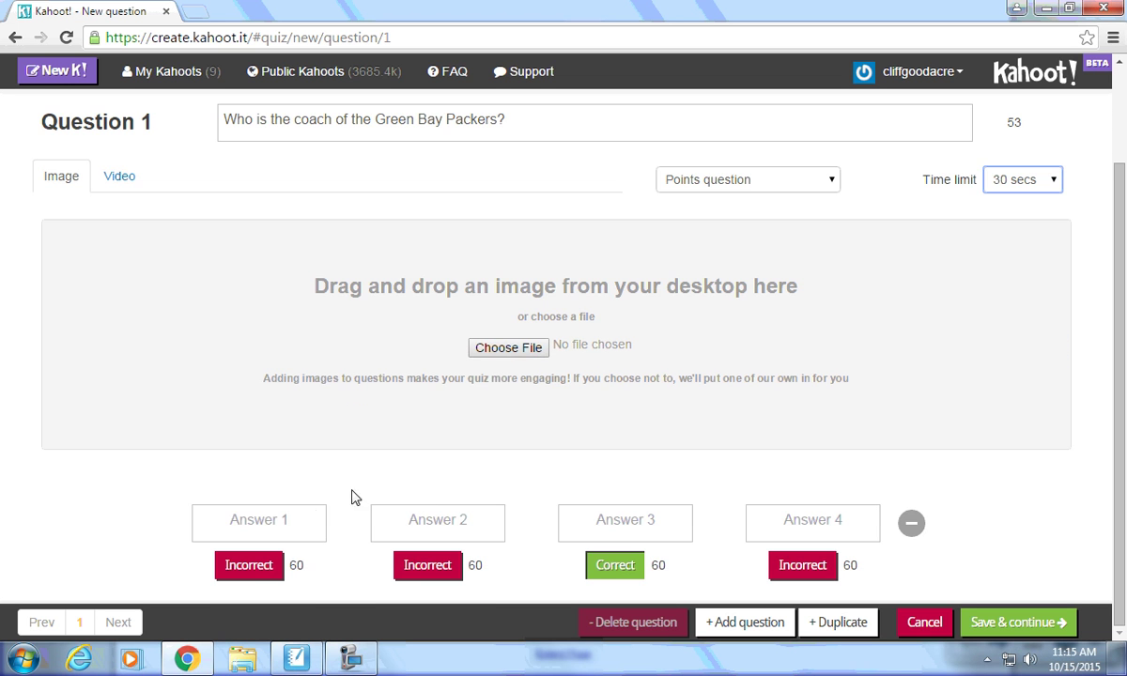
{"action": "left_click", "coordinate": [290, 523]}
{"action": "type", "text": "Aaron Rodgers"}
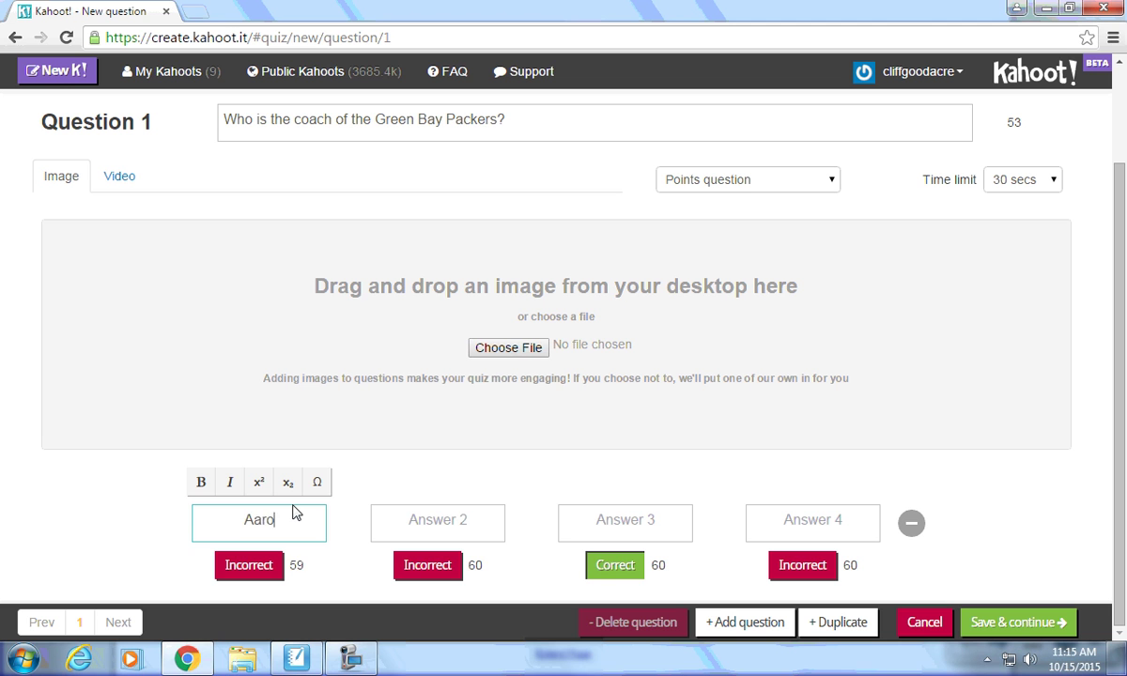
{"action": "key", "text": "Tab"}
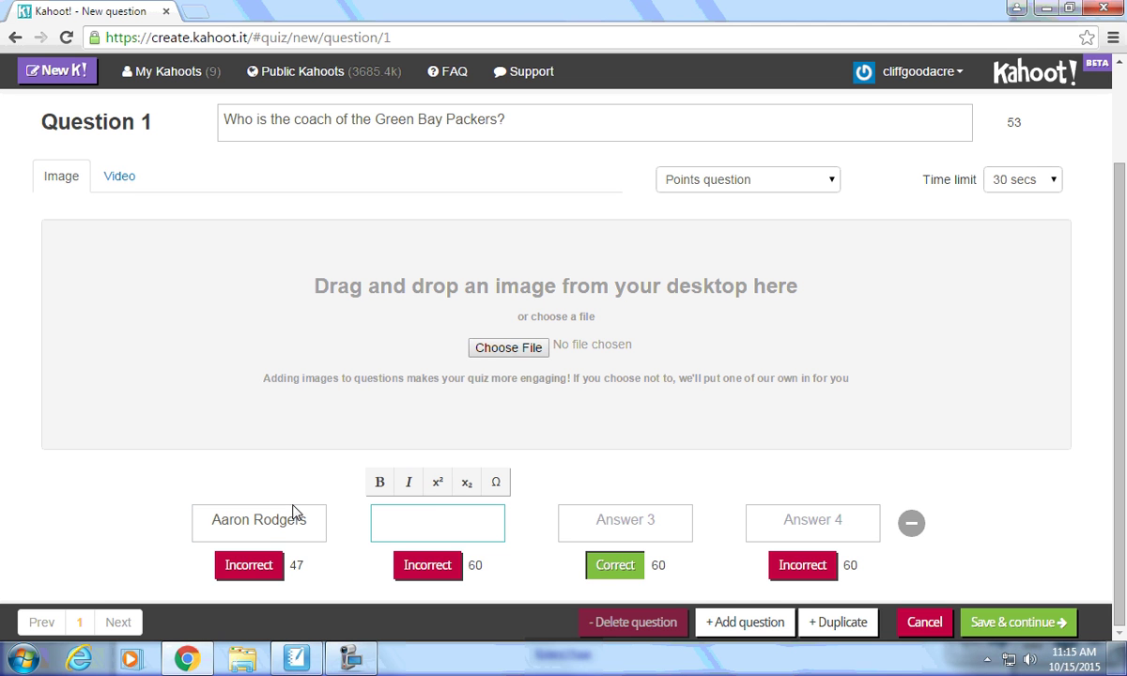
{"action": "type", "text": "Jordy Nelson"}
{"action": "key", "text": "Tab"}
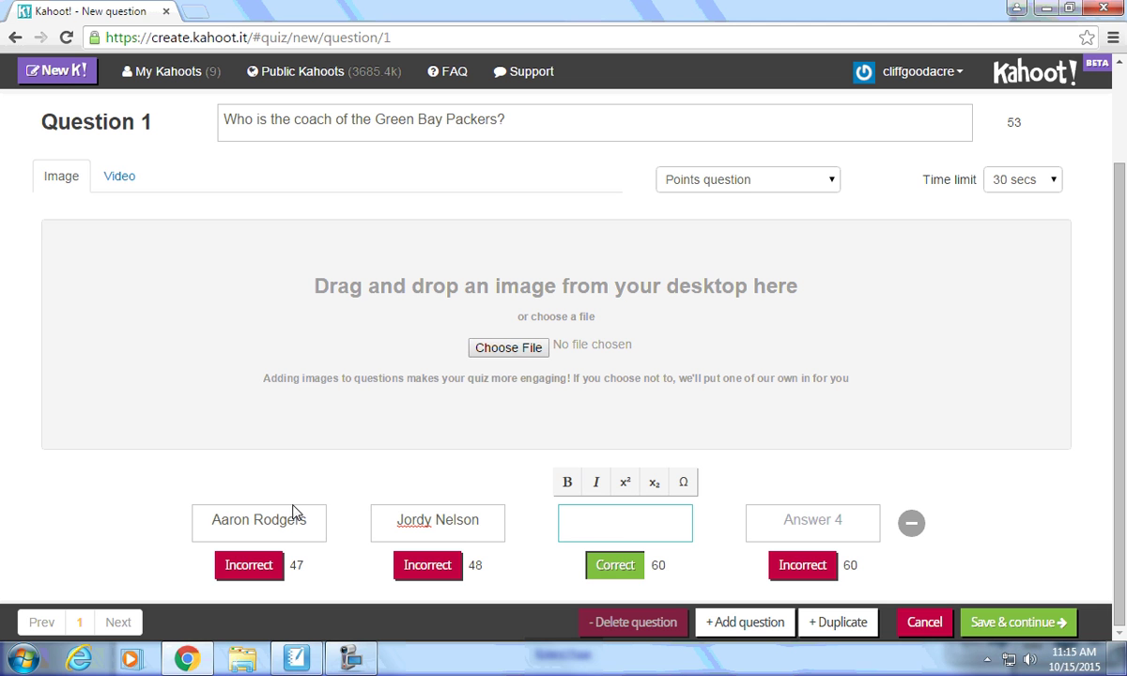
{"action": "type", "text": "Mike McCarthy"}
{"action": "key", "text": "Tab"}
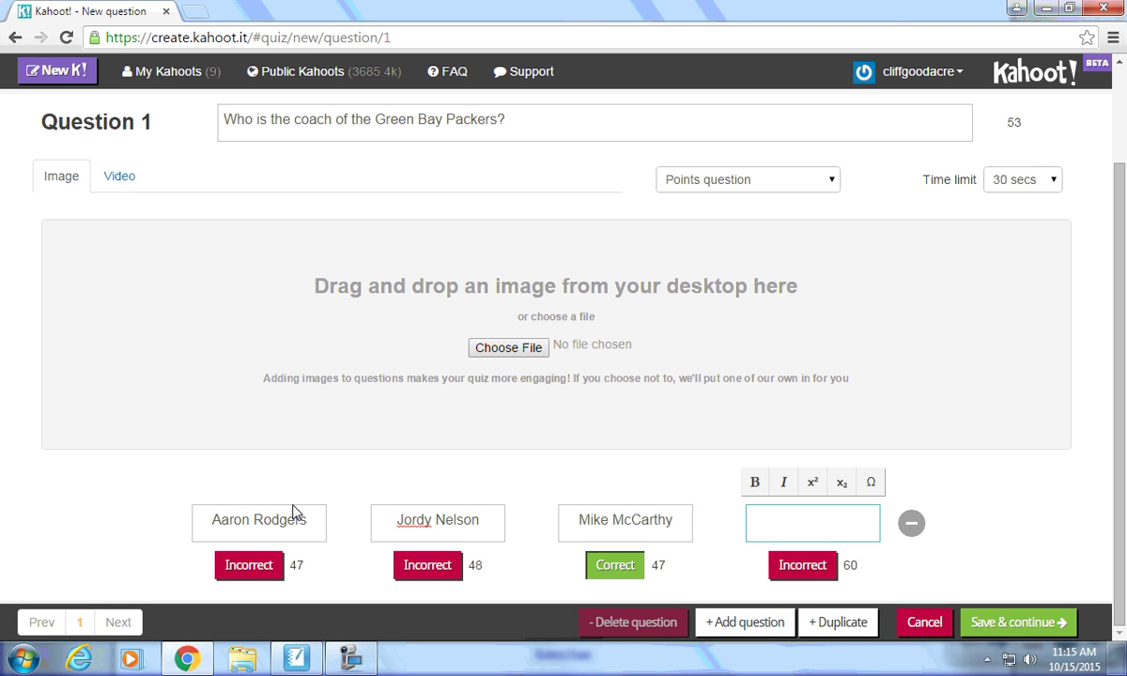
{"action": "type", "text": "BJ Raji"}
Add Question 2 reading 'Who is Packer player pictured in the image below', fixing the typo.
{"action": "left_click", "coordinate": [733, 623]}
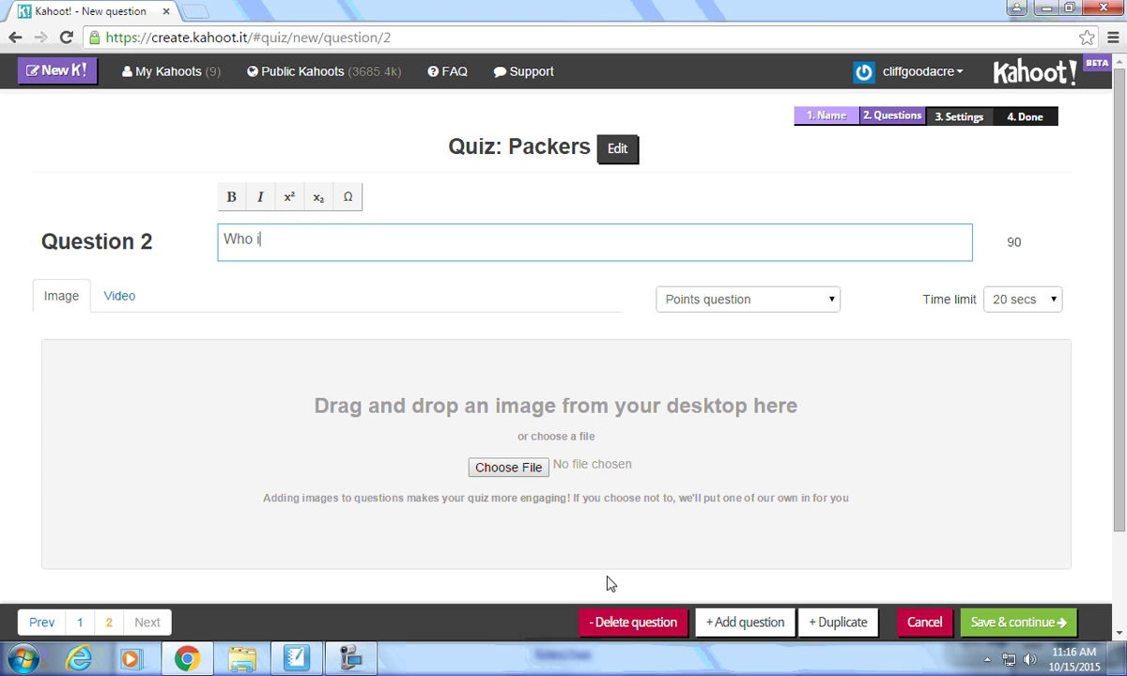
{"action": "type", "text": "Who is Packer play"}
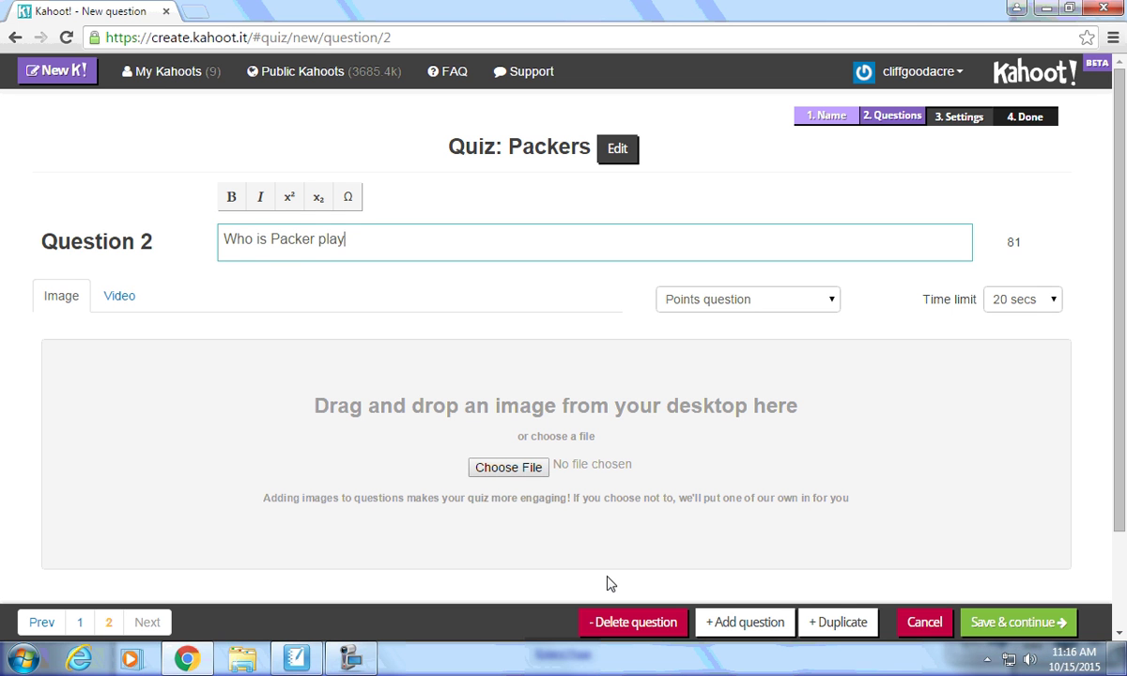
{"action": "type", "text": "er picutred in the"}
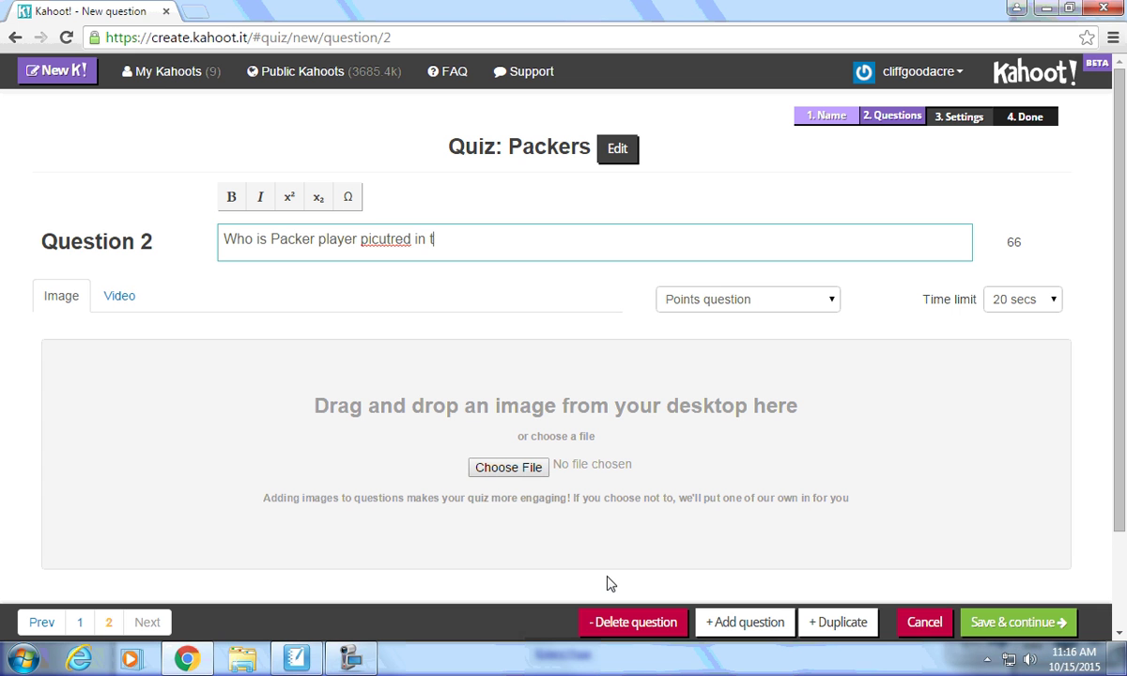
{"action": "key", "text": "BackSpace"}
{"action": "key", "text": "BackSpace"}
{"action": "key", "text": "BackSpace"}
{"action": "key", "text": "BackSpace"}
{"action": "key", "text": "BackSpace"}
{"action": "key", "text": "BackSpace"}
{"action": "key", "text": "BackSpace"}
{"action": "key", "text": "BackSpace"}
{"action": "key", "text": "BackSpace"}
{"action": "key", "text": "BackSpace"}
{"action": "key", "text": "BackSpace"}
{"action": "type", "text": "tured in the image below"}
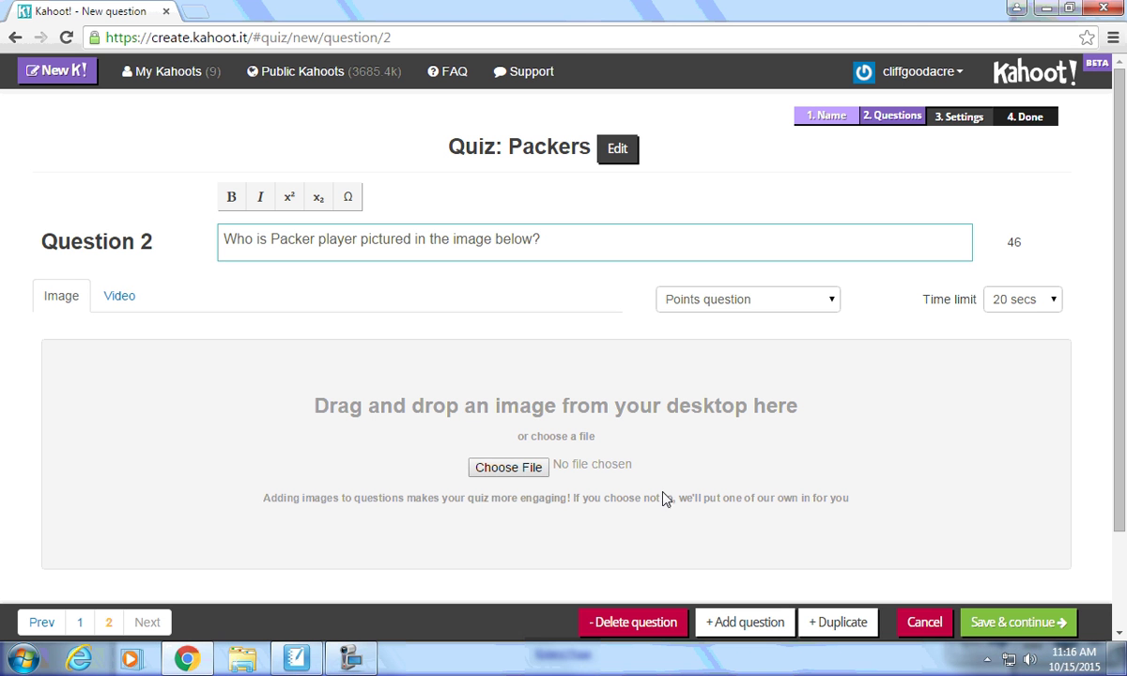
Upload Rodgers.jpg from the Desktop as Question 2's image, keeping the 20 secs limit.
{"action": "left_click", "coordinate": [507, 468]}
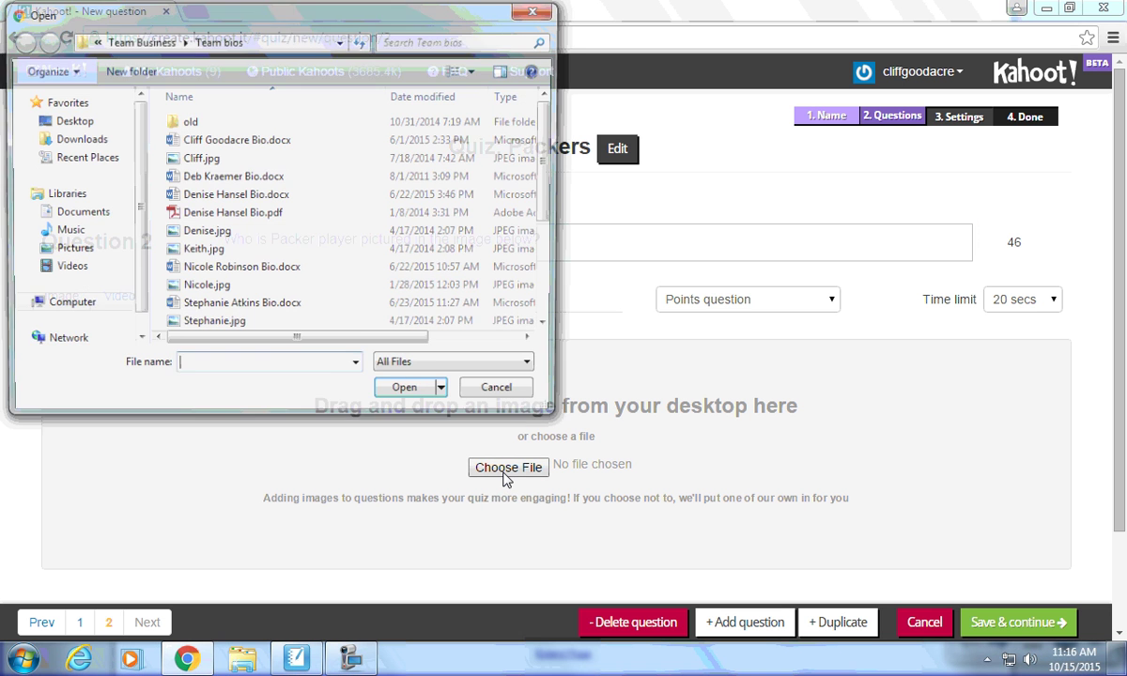
{"action": "left_click", "coordinate": [54, 127]}
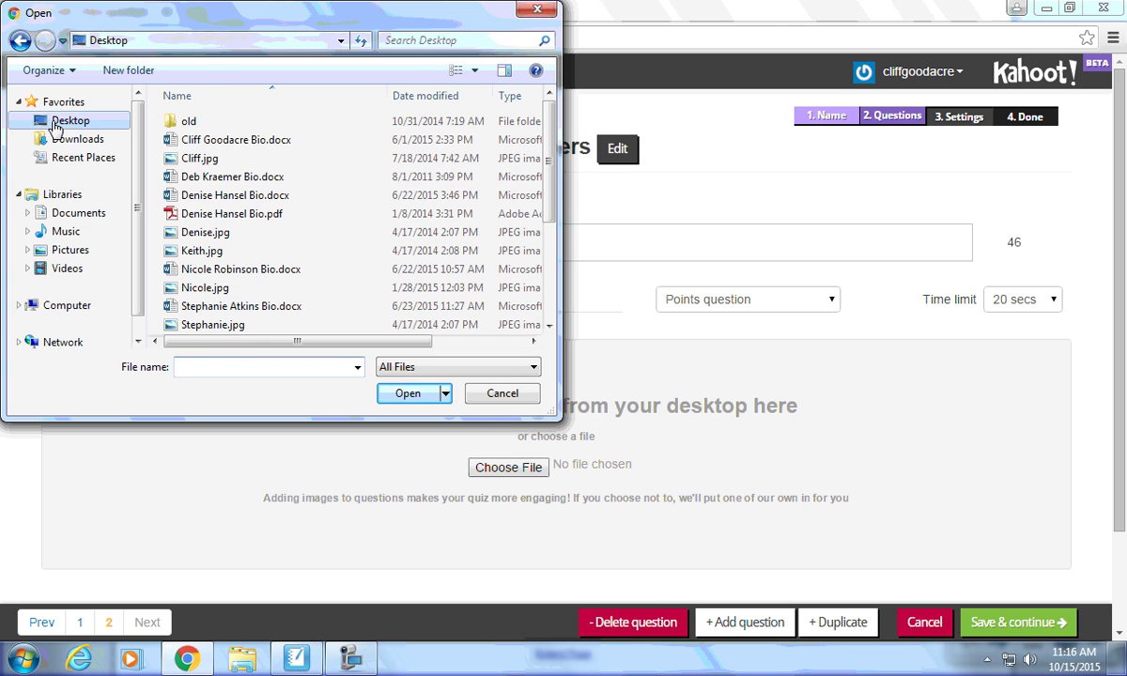
{"action": "left_click_drag", "start_coordinate": [548, 129], "coordinate": [551, 279]}
{"action": "double_click", "coordinate": [196, 325]}
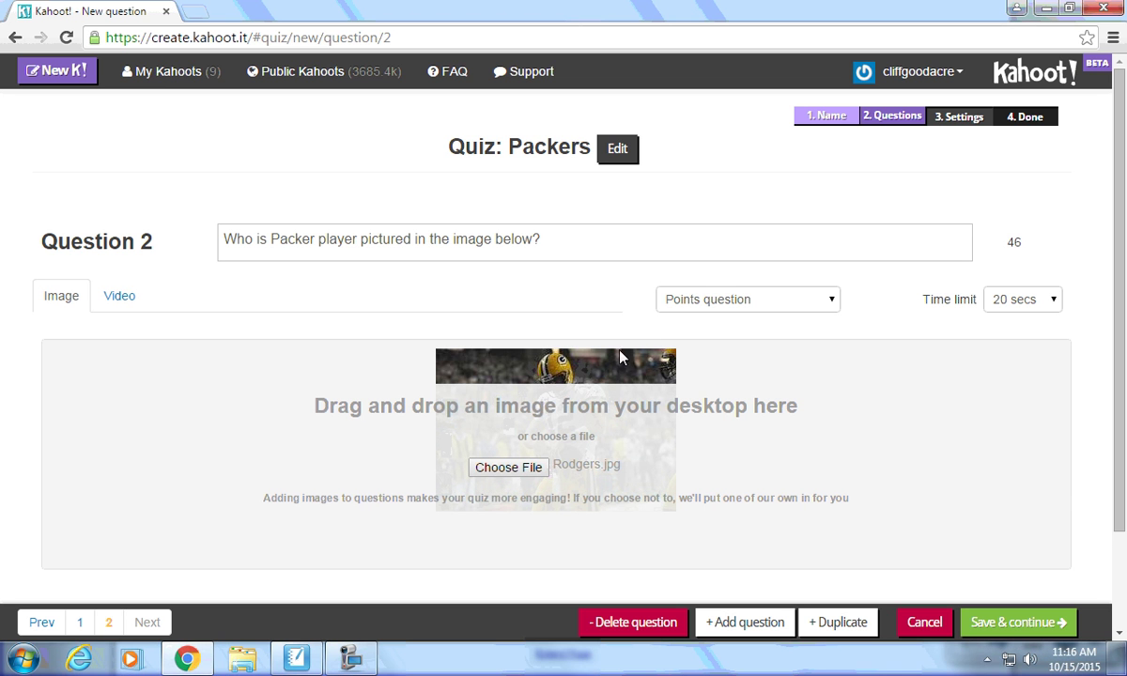
{"action": "left_click", "coordinate": [1028, 304]}
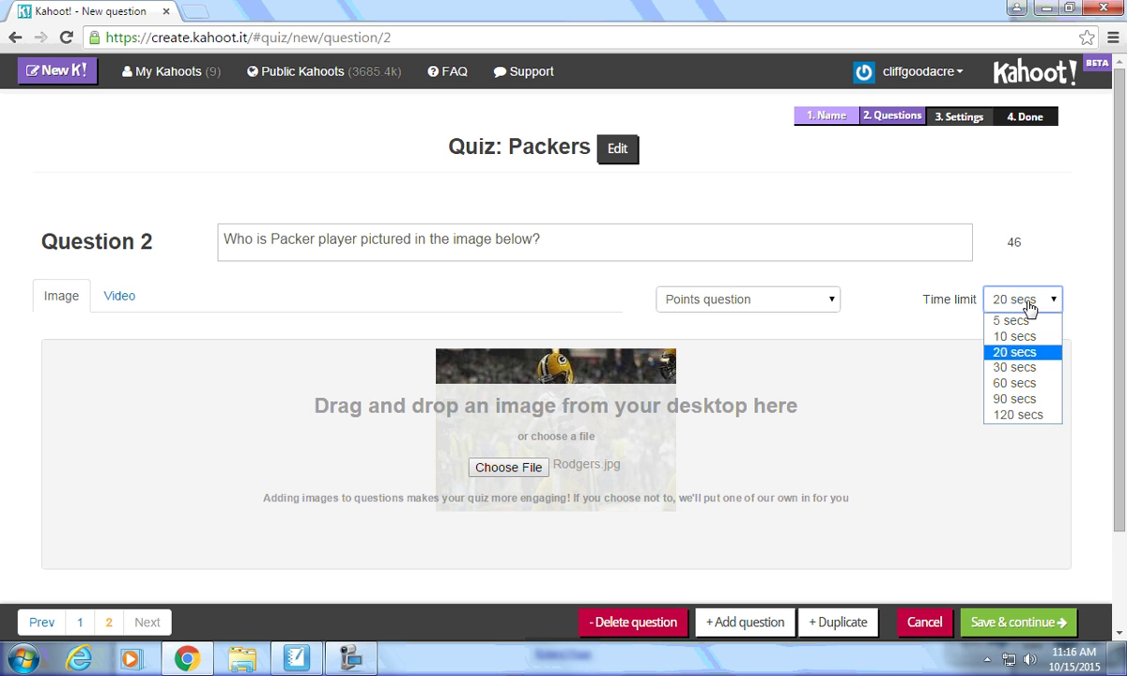
{"action": "left_click", "coordinate": [1014, 353]}
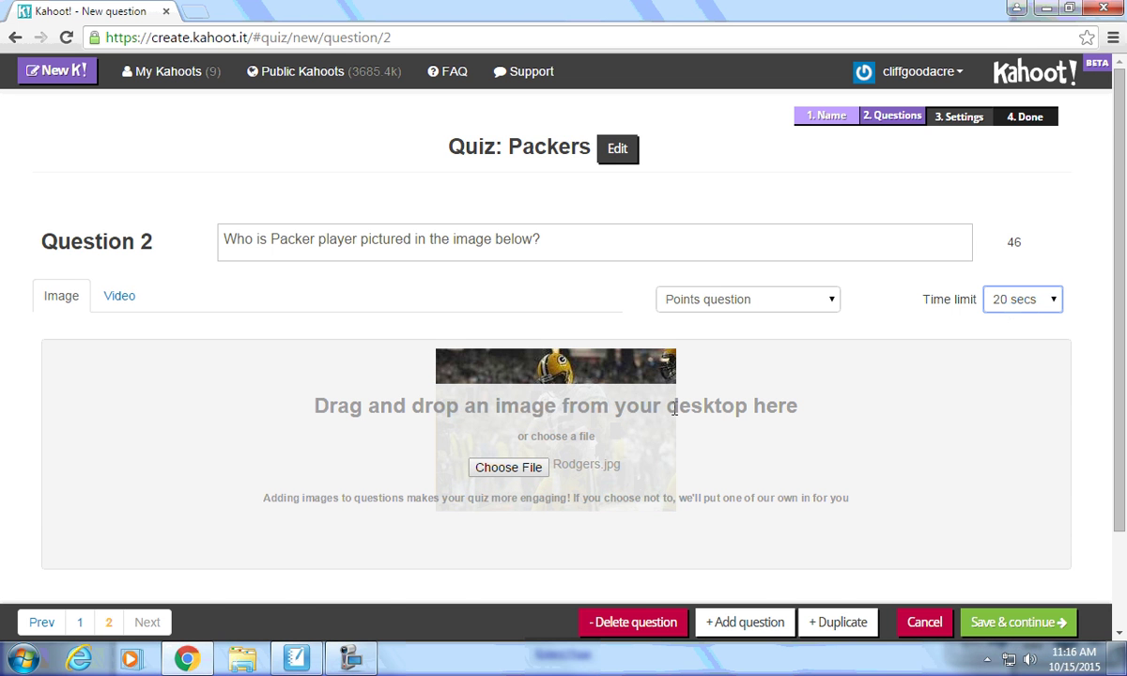
{"action": "scroll", "coordinate": [673, 410], "scroll_direction": "down", "scroll_amount": 2}
Enter answers Clay Matthews, Eddy Lacy, Randall Cobb and Aaron Rodgers, marking Aaron Rodgers correct.
{"action": "left_click", "coordinate": [271, 533]}
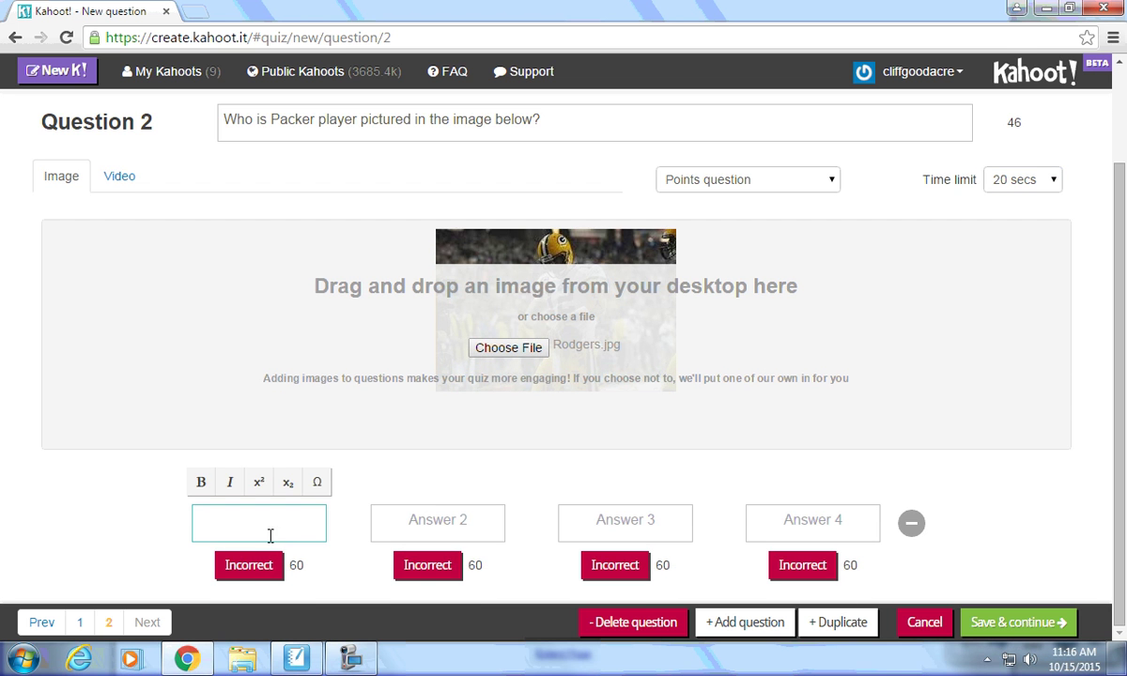
{"action": "type", "text": "Clay Matthews"}
{"action": "key", "text": "Tab"}
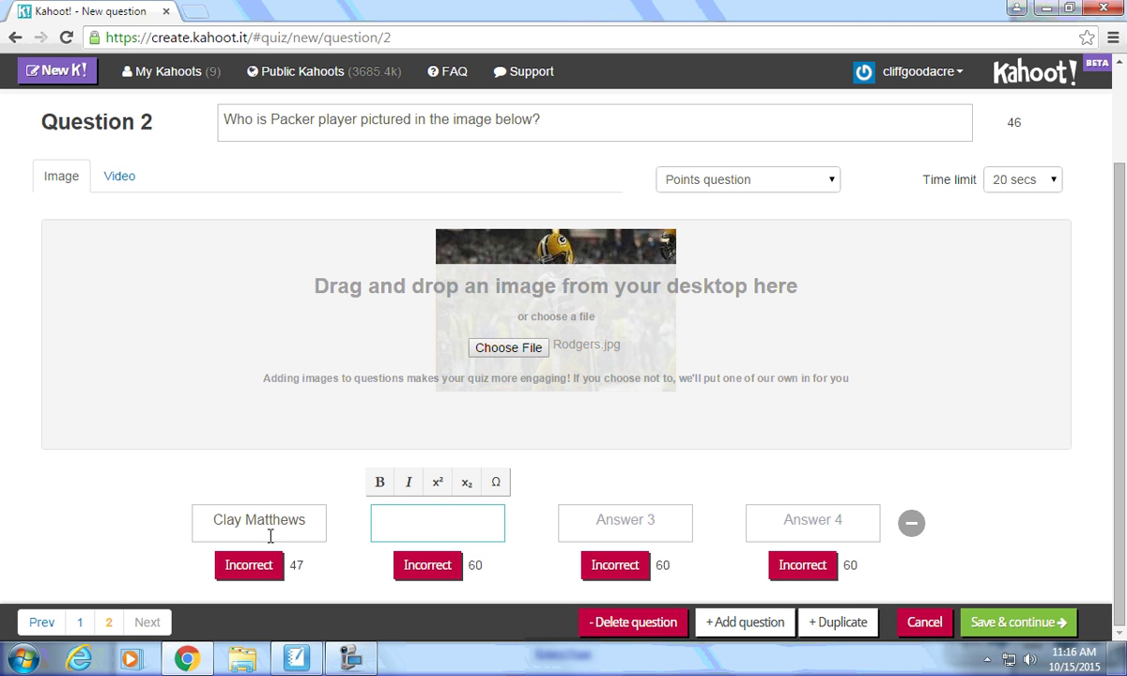
{"action": "type", "text": "Eddy Lacy"}
{"action": "key", "text": "Tab"}
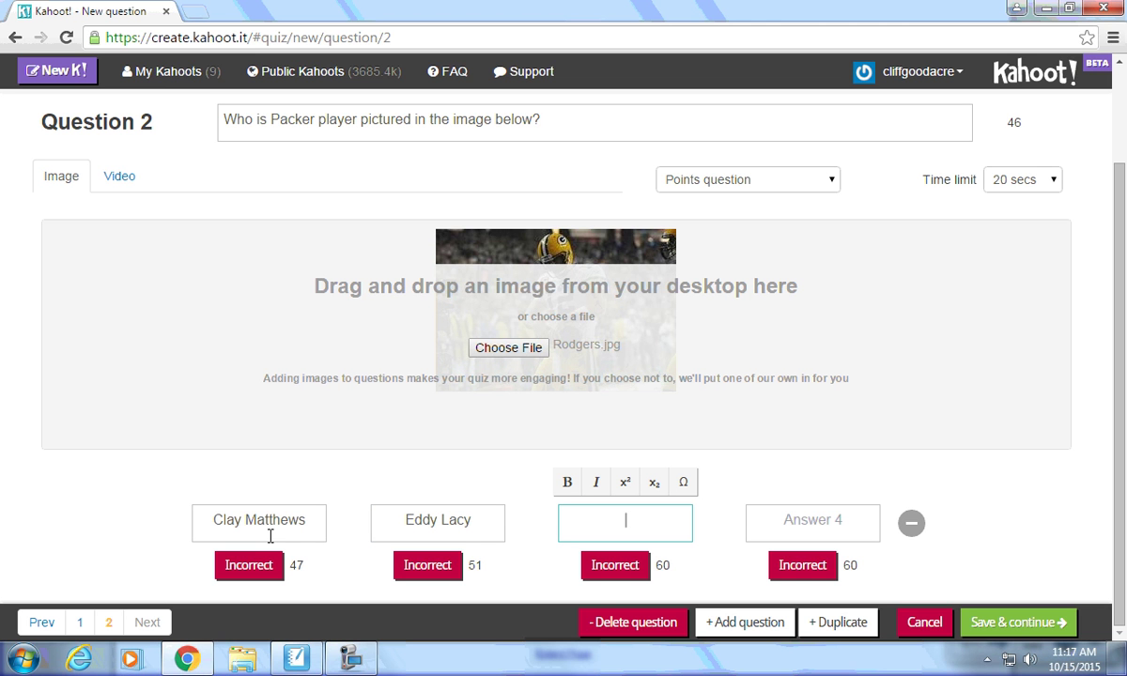
{"action": "type", "text": "Randall Cobb"}
{"action": "key", "text": "Tab"}
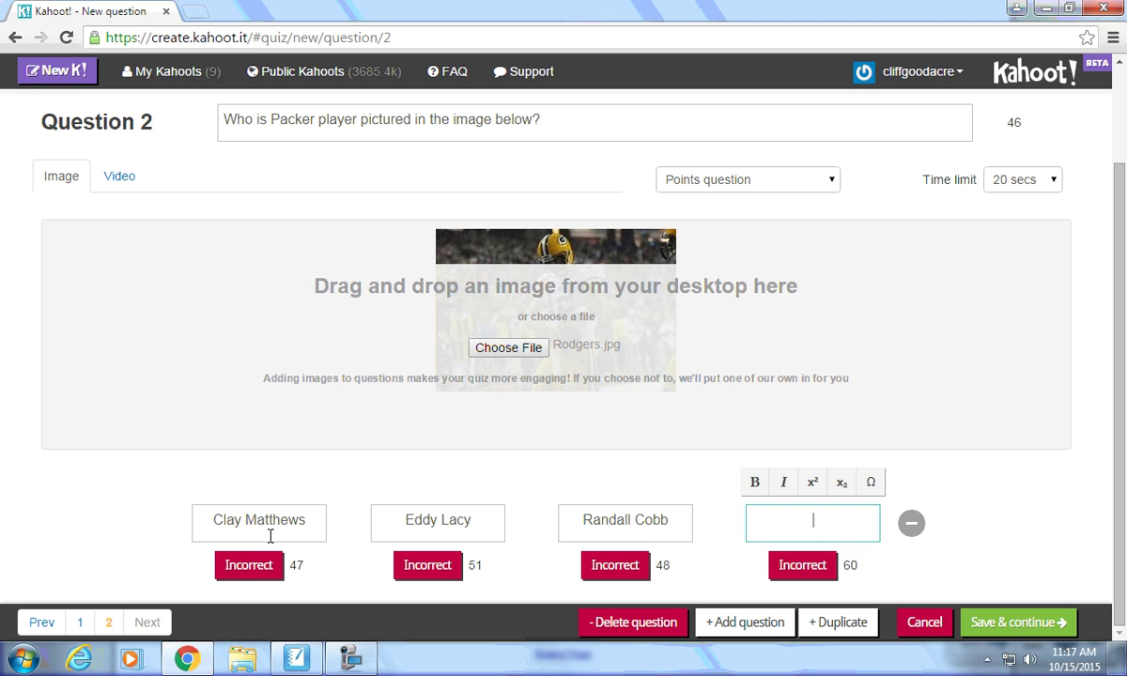
{"action": "type", "text": "Aaron Rodge"}
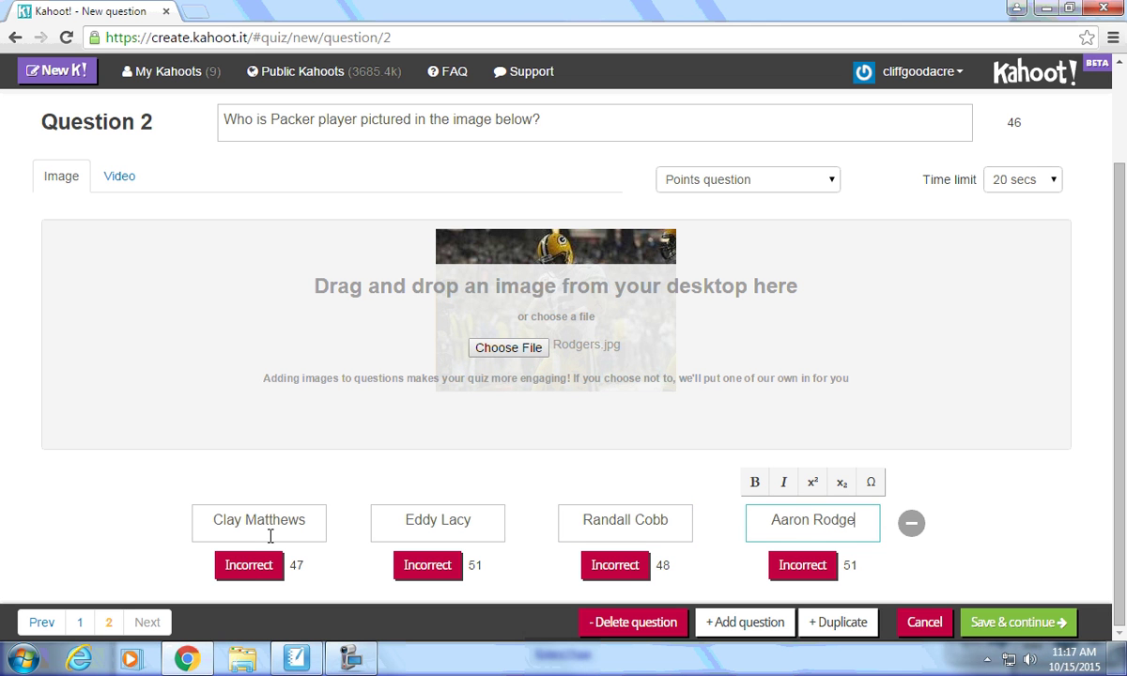
{"action": "type", "text": "rs"}
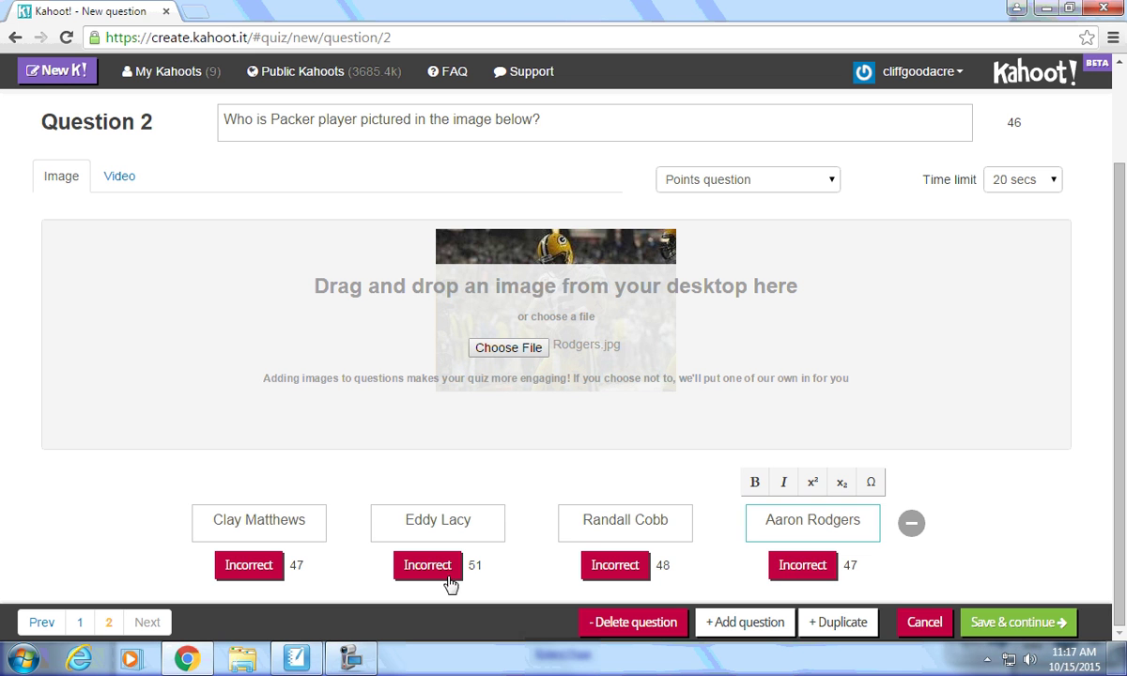
{"action": "left_click", "coordinate": [802, 567]}
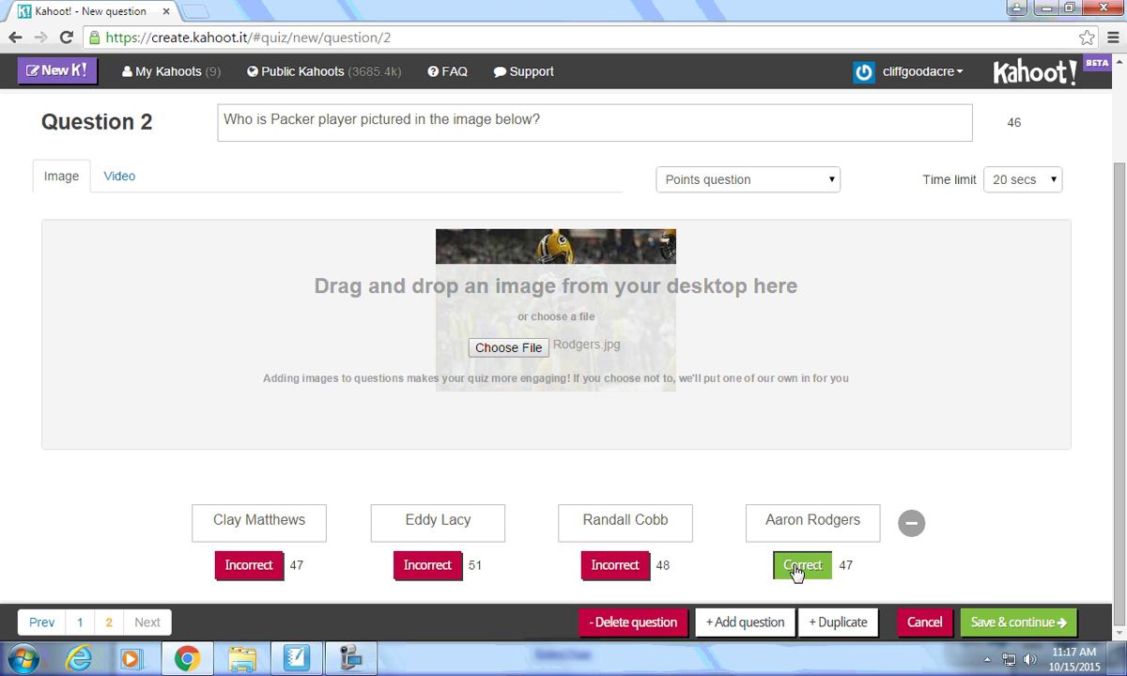
Add Question 3: 'Who is the Packers middle linebacker known for his trademark long, gold hair'.
{"action": "left_click", "coordinate": [735, 623]}
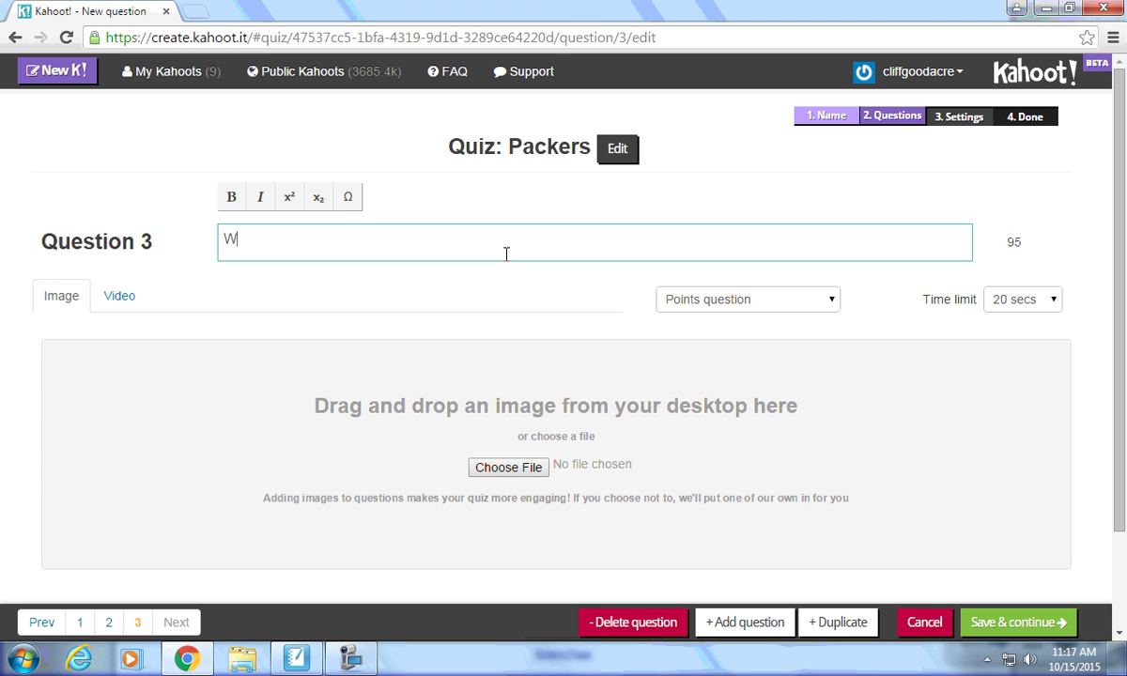
{"action": "type", "text": "Who is hte"}
{"action": "key", "text": "BackSpace"}
{"action": "key", "text": "BackSpace"}
{"action": "key", "text": "BackSpace"}
{"action": "type", "text": "the Packers "}
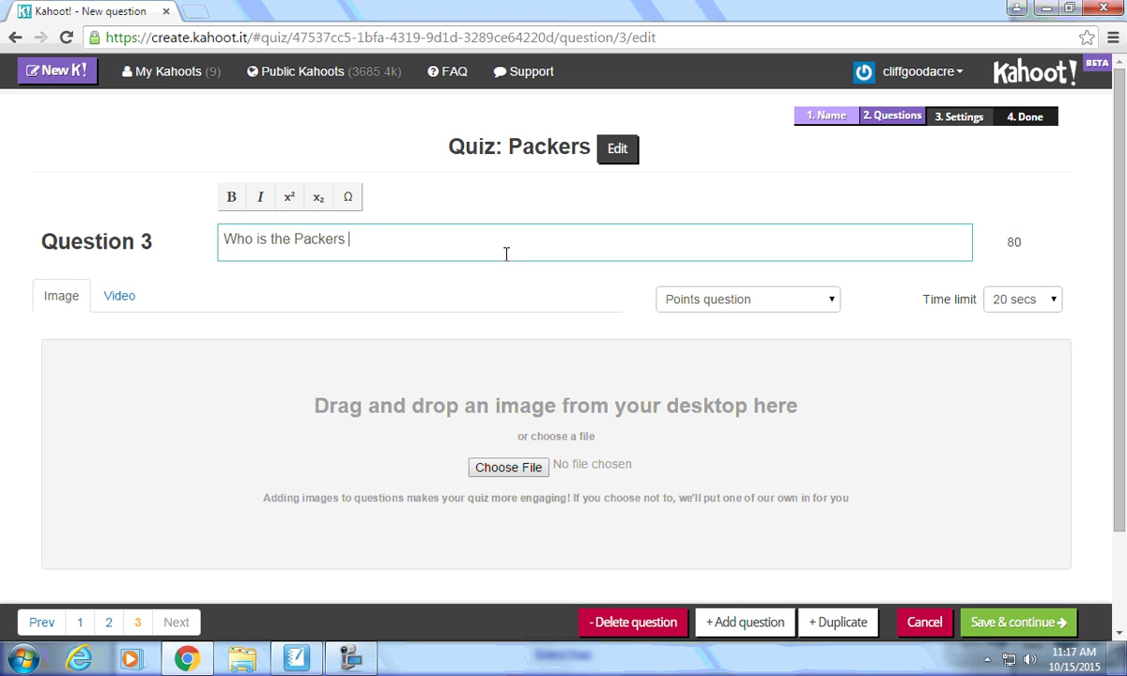
{"action": "type", "text": "middle lineback"}
{"action": "key", "text": "BackSpace"}
{"action": "key", "text": "BackSpace"}
{"action": "type", "text": "ack"}
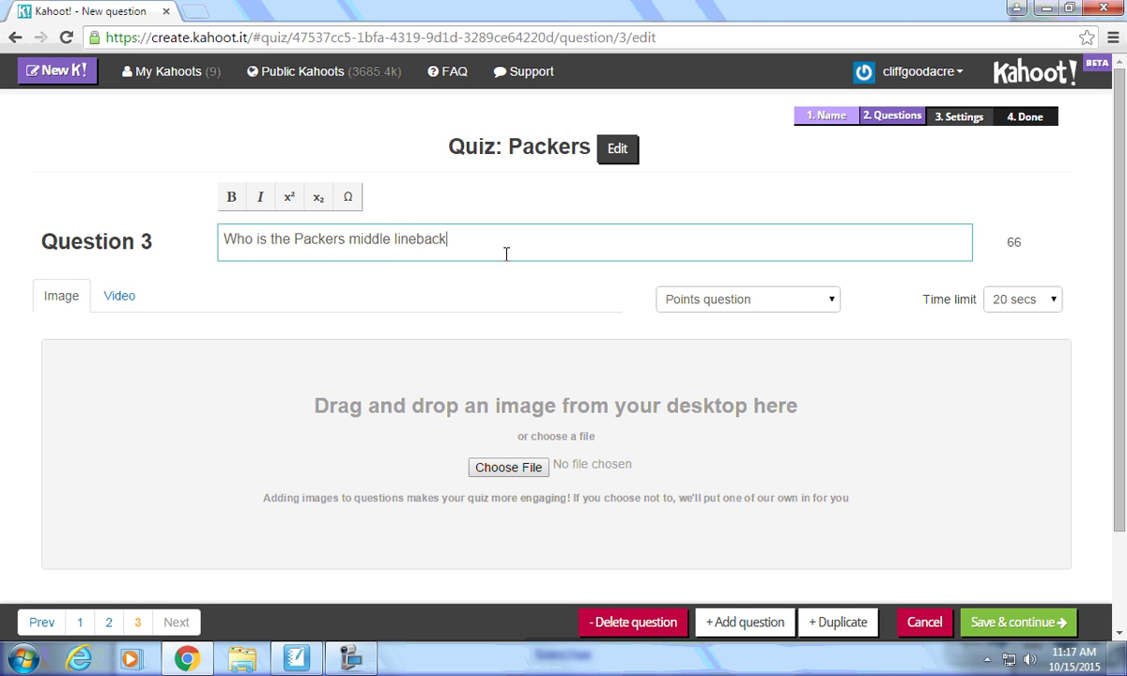
{"action": "type", "text": "er known for his trademark"}
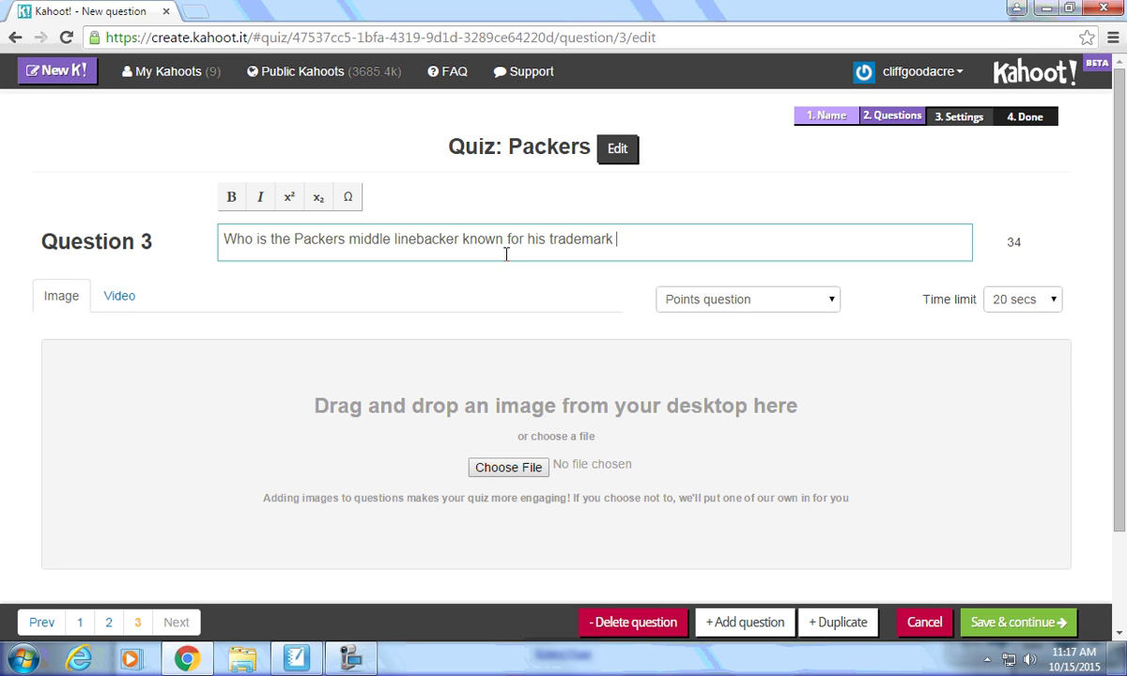
{"action": "type", "text": " long, gold hair"}
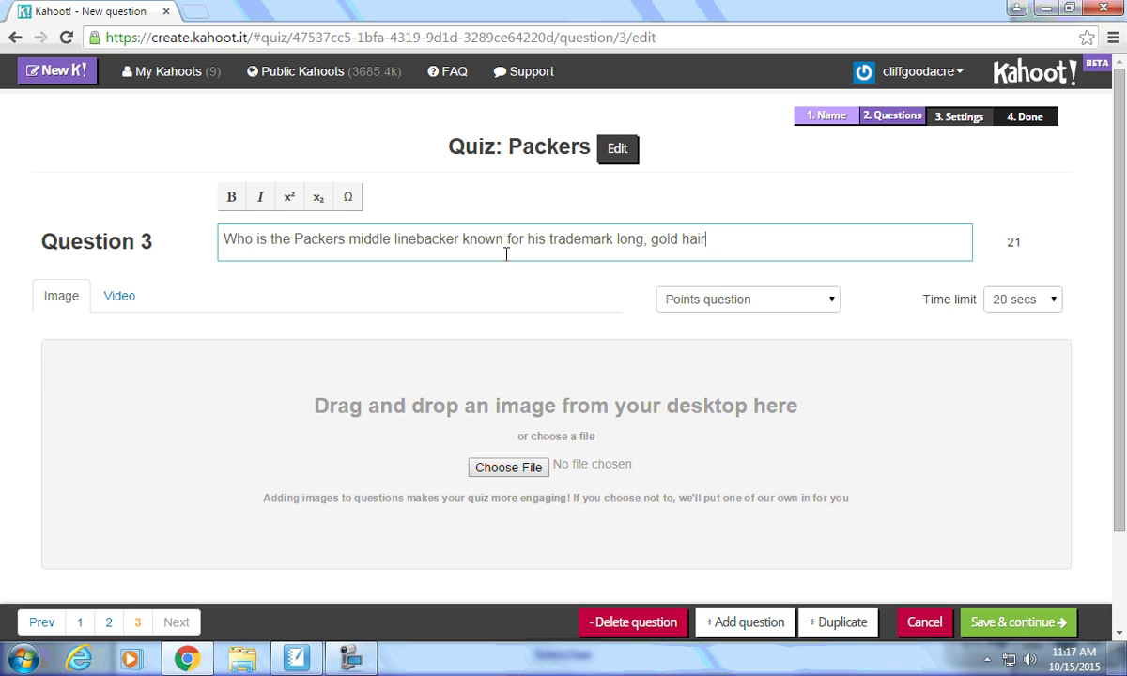
Enter Clay Matthews, Jordy Nelson and Josh Sitton as Question 3's first three answers.
{"action": "scroll", "coordinate": [506, 253], "scroll_direction": "down", "scroll_amount": 2}
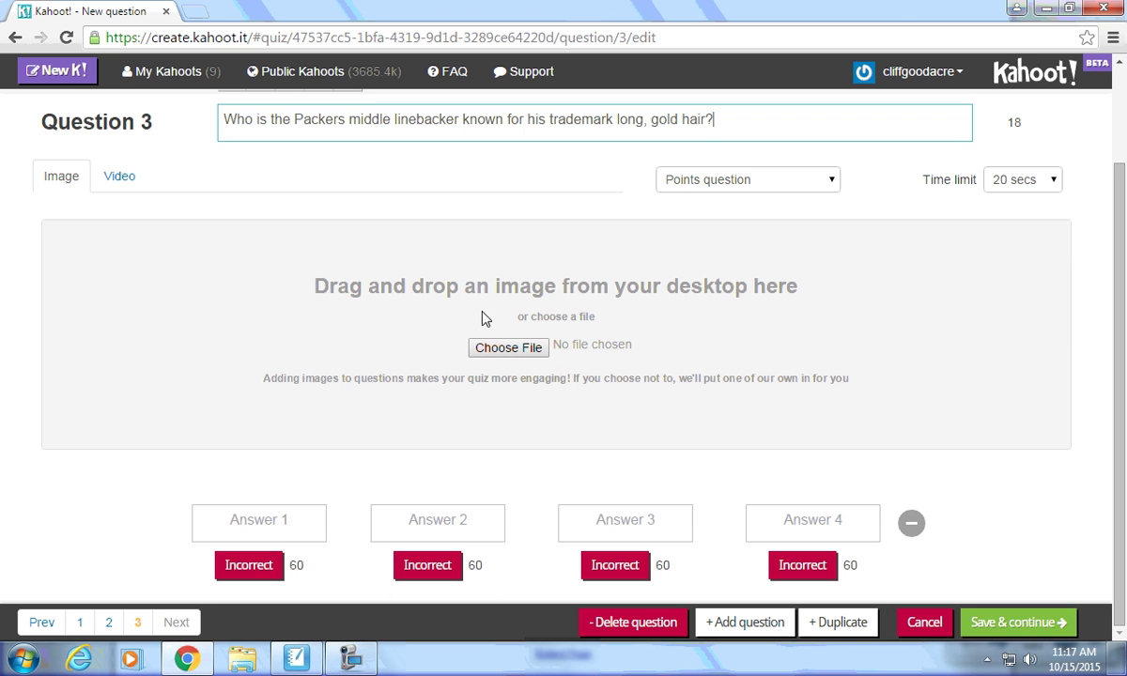
{"action": "left_click", "coordinate": [294, 534]}
{"action": "type", "text": "Clay Matthews"}
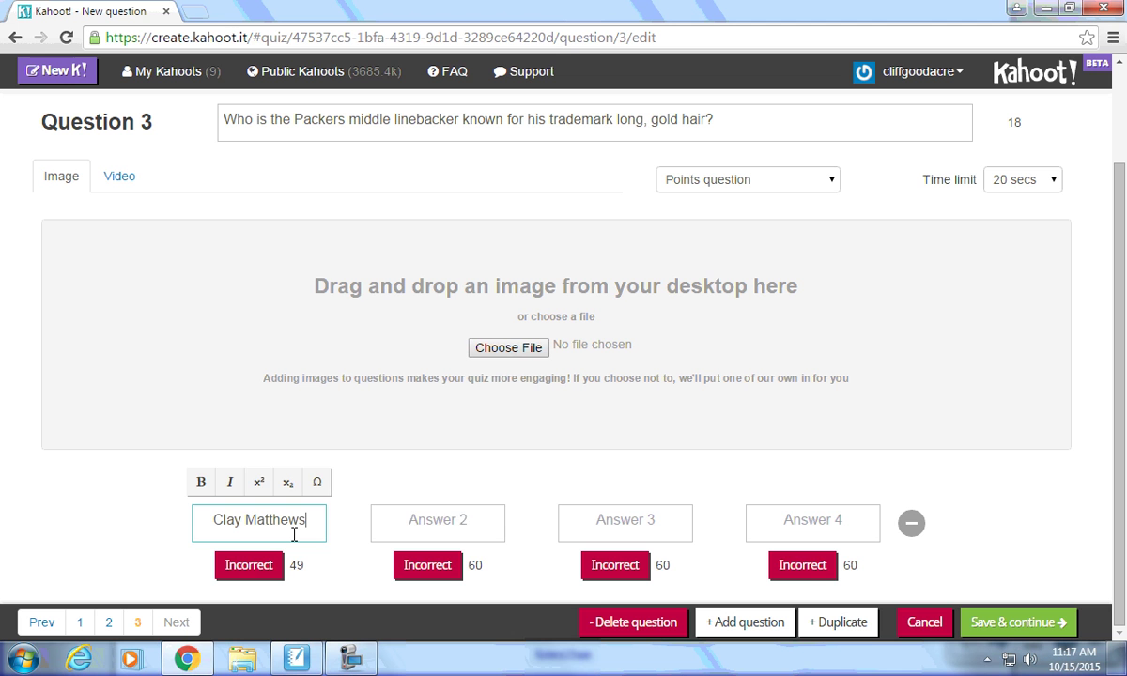
{"action": "key", "text": "Tab"}
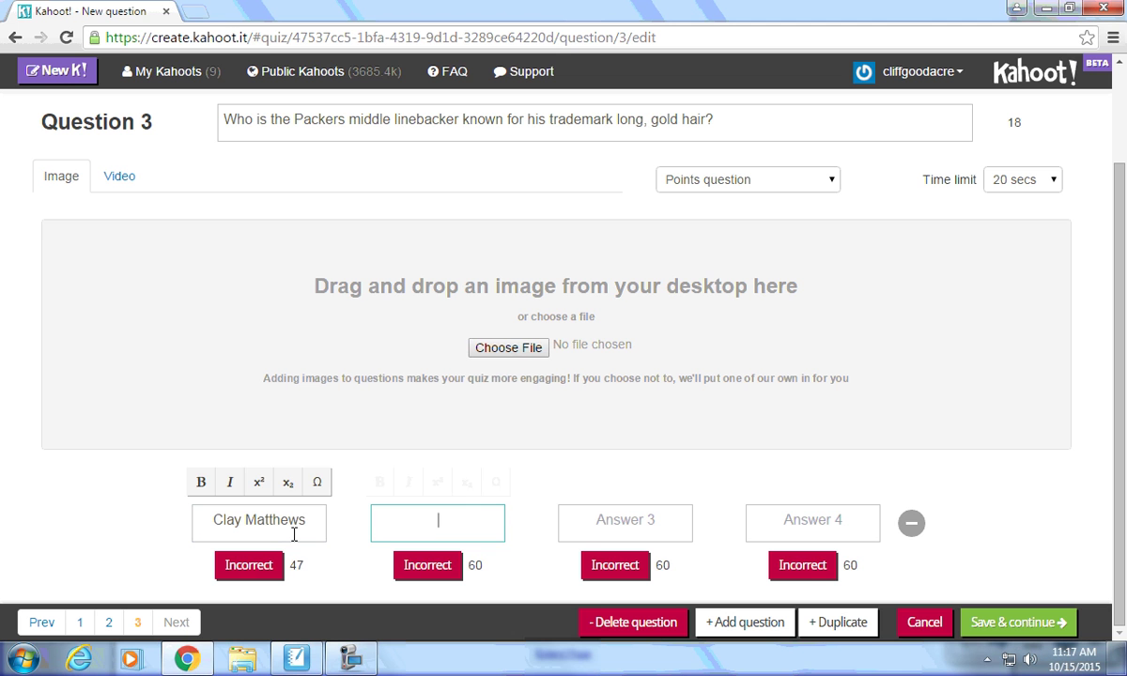
{"action": "type", "text": "Jo"}
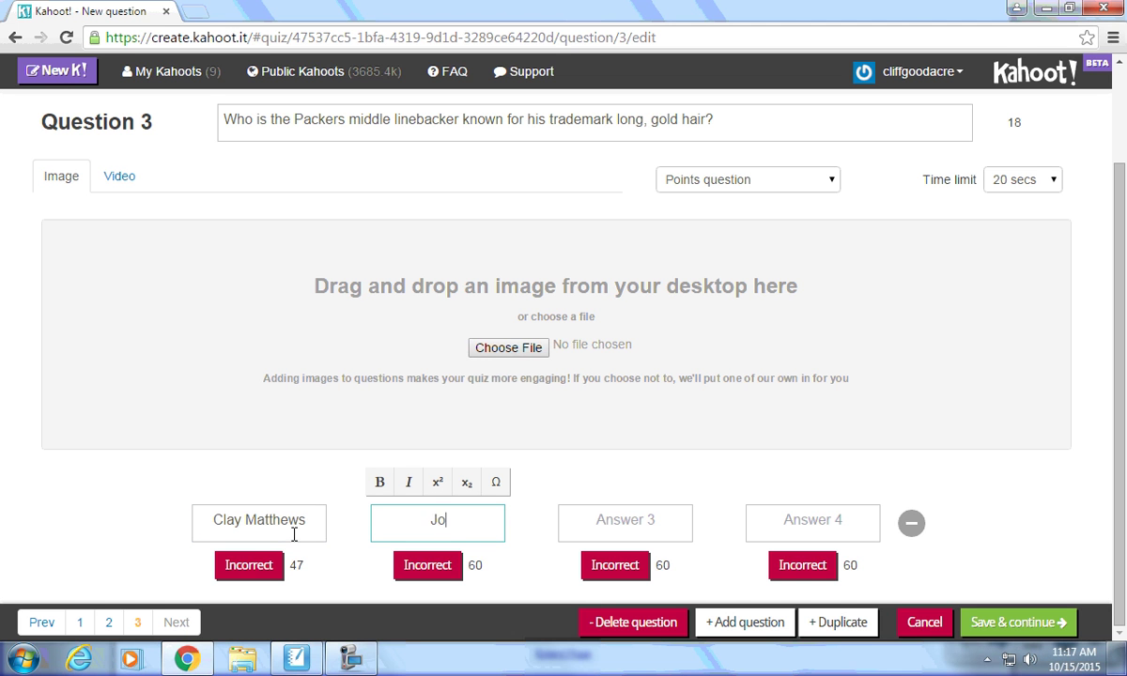
{"action": "type", "text": "rdy n"}
{"action": "key", "text": "BackSpace"}
{"action": "key", "text": "BackSpace"}
{"action": "key", "text": "BackSpace"}
{"action": "type", "text": "Nelson"}
{"action": "key", "text": "Tab"}
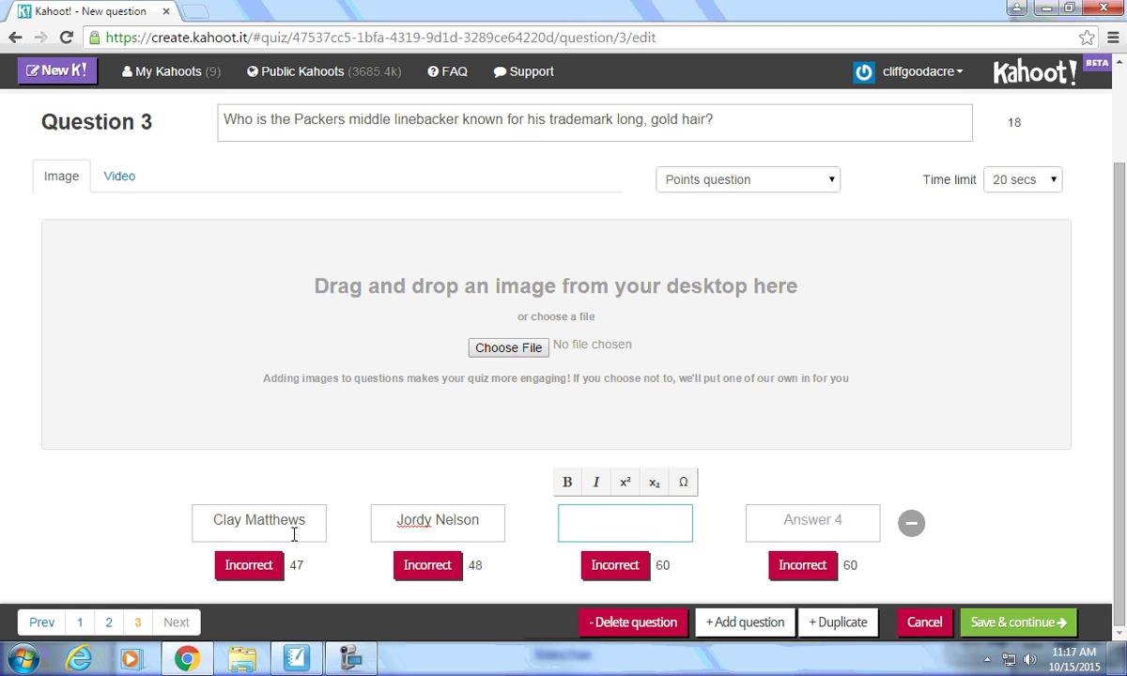
{"action": "type", "text": "Josh Sitton"}
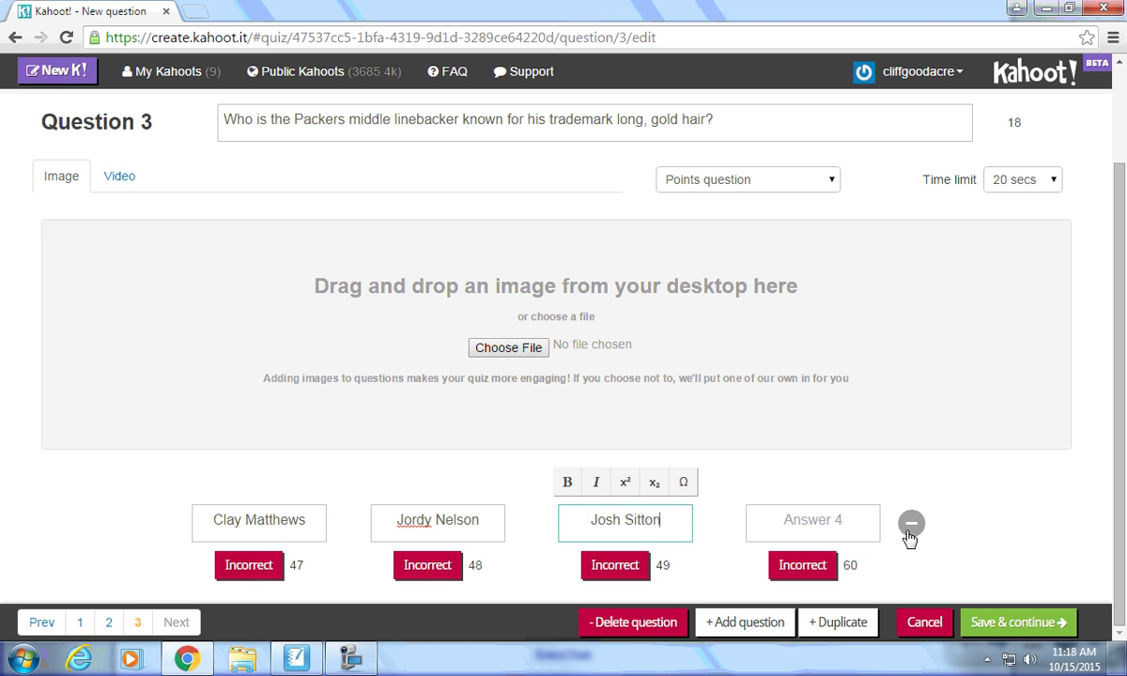
Remove the empty fourth answer, mark Clay Matthews correct, and save the questions.
{"action": "left_click", "coordinate": [910, 526]}
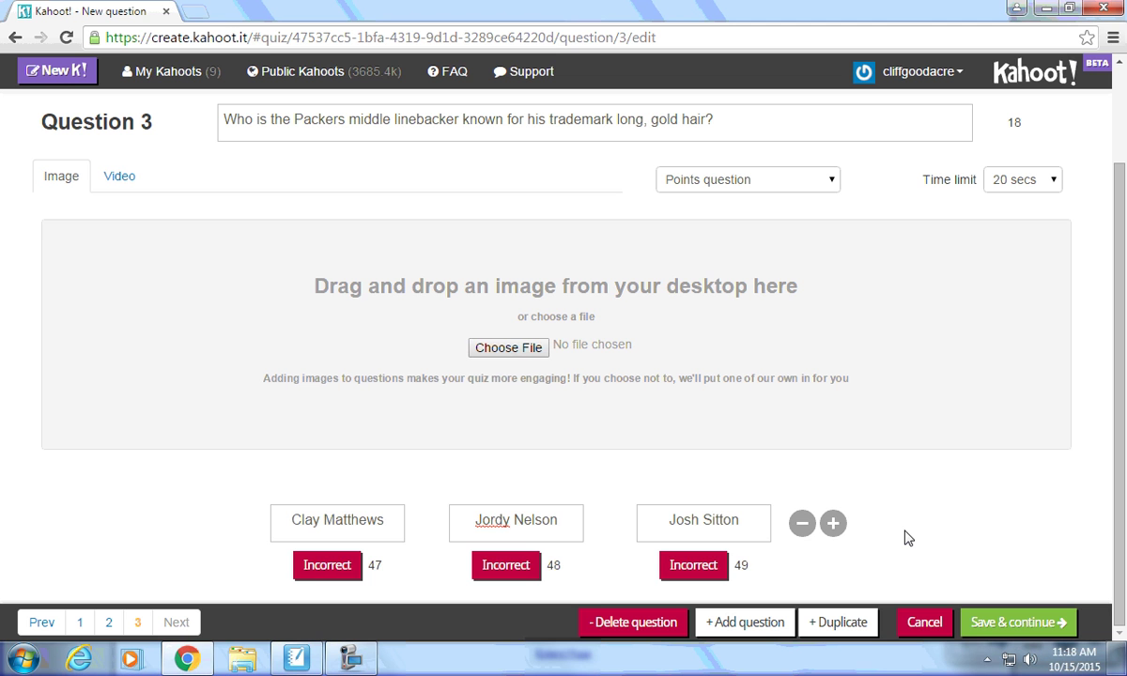
{"action": "left_click", "coordinate": [834, 530]}
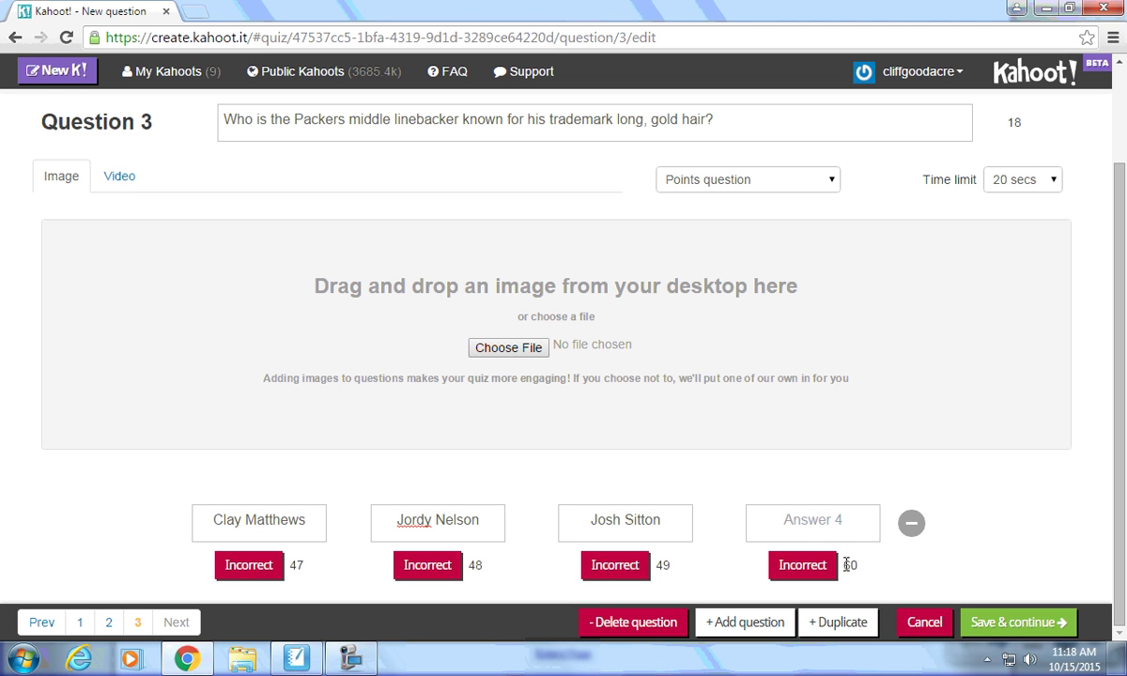
{"action": "left_click", "coordinate": [911, 526]}
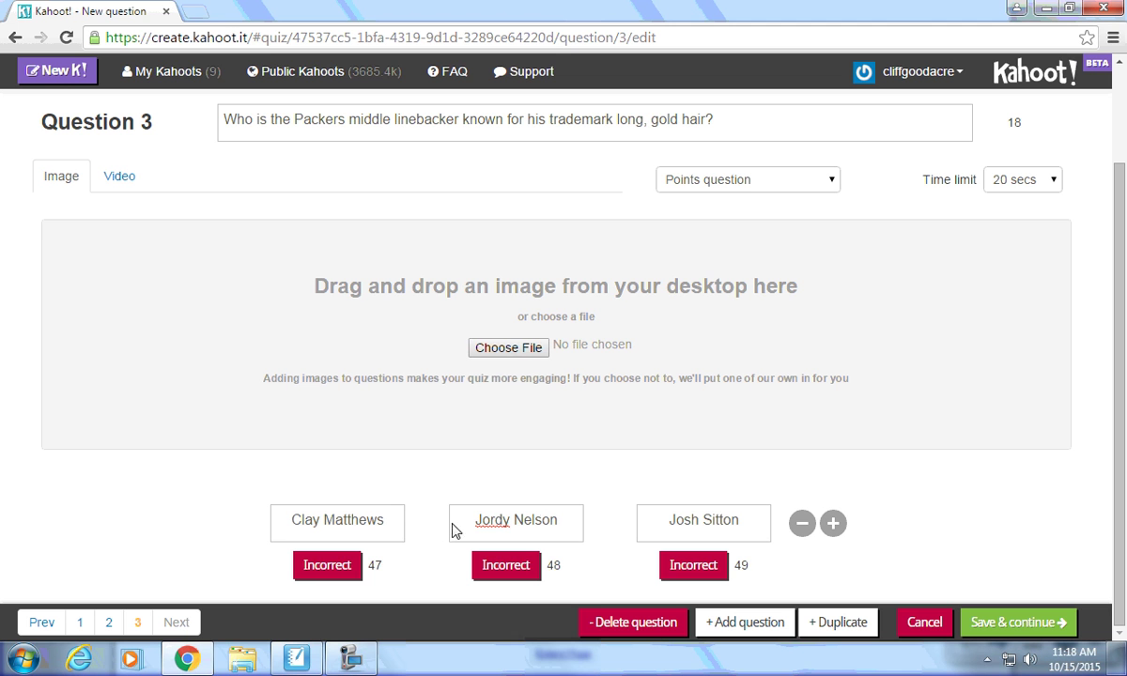
{"action": "left_click", "coordinate": [328, 568]}
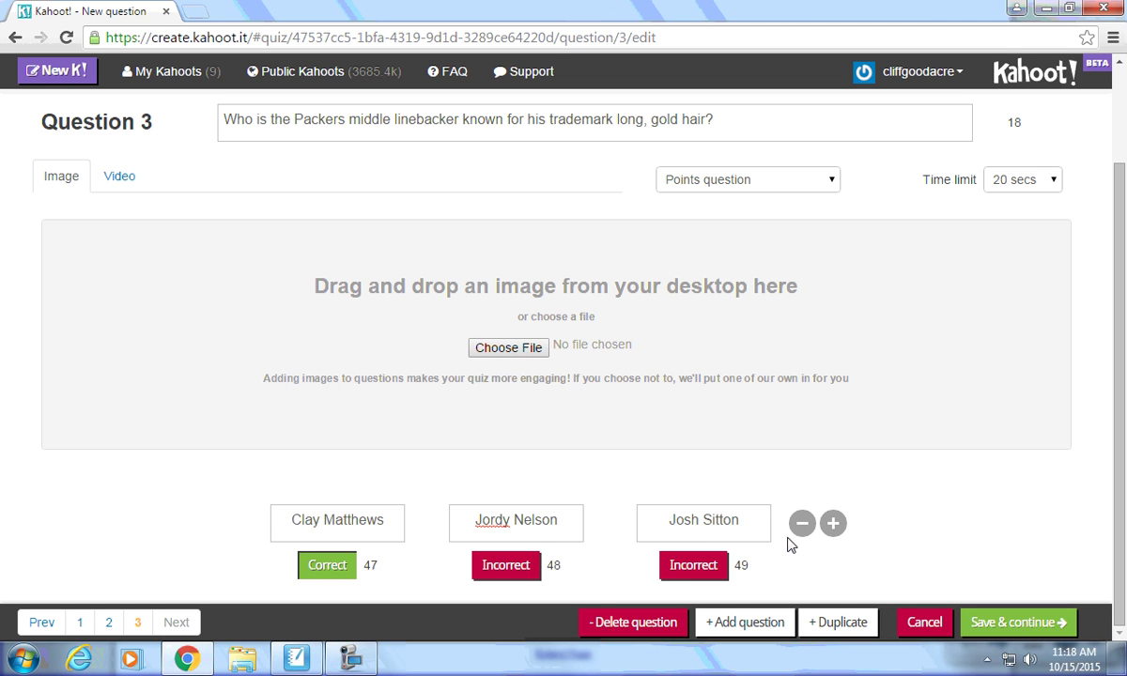
{"action": "left_click", "coordinate": [1021, 630]}
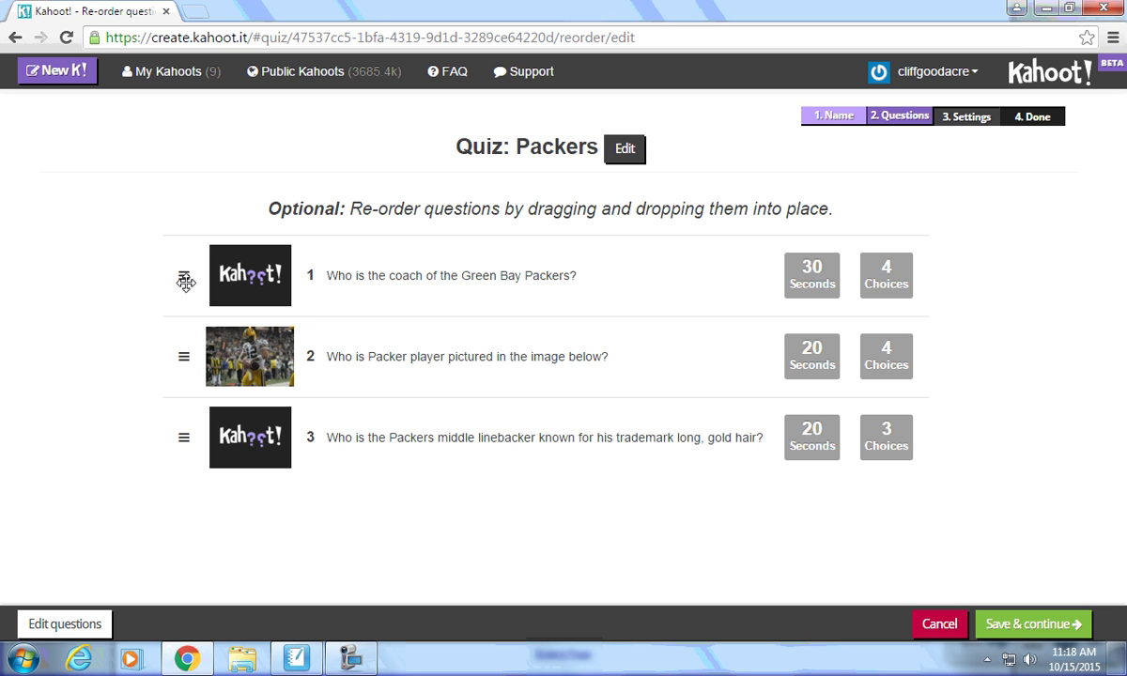
Leave the three Packers questions in their original order and continue to quiz settings.
{"action": "left_click_drag", "start_coordinate": [175, 273], "coordinate": [183, 447]}
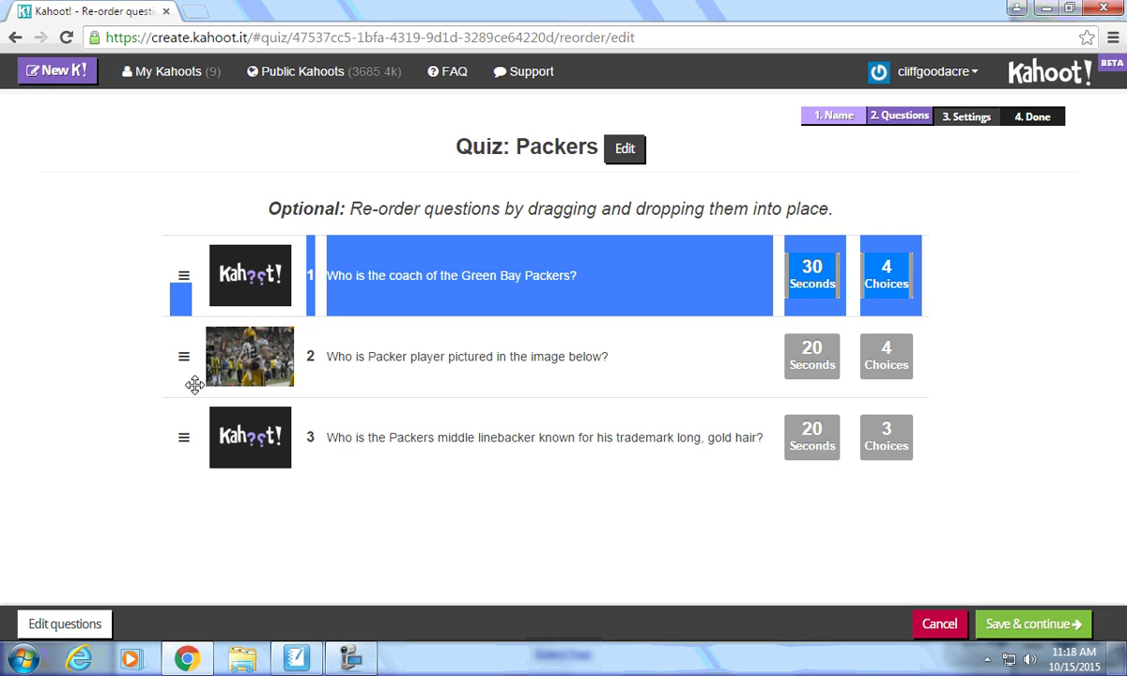
{"action": "left_click", "coordinate": [188, 288]}
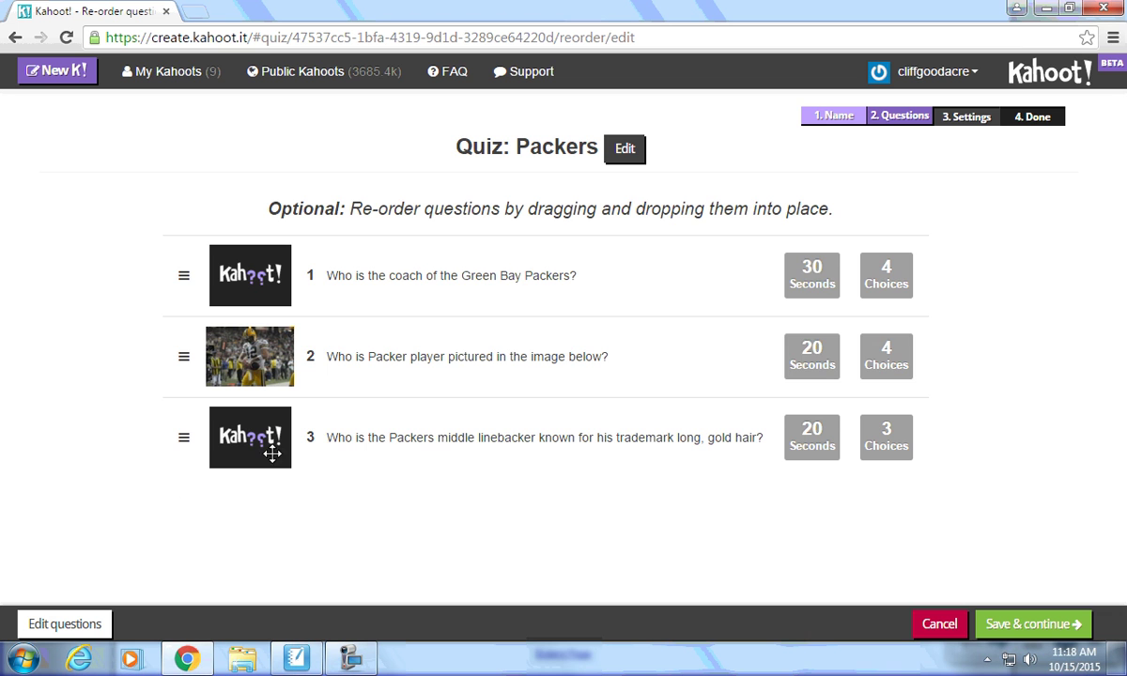
{"action": "left_click_drag", "start_coordinate": [458, 259], "coordinate": [433, 488]}
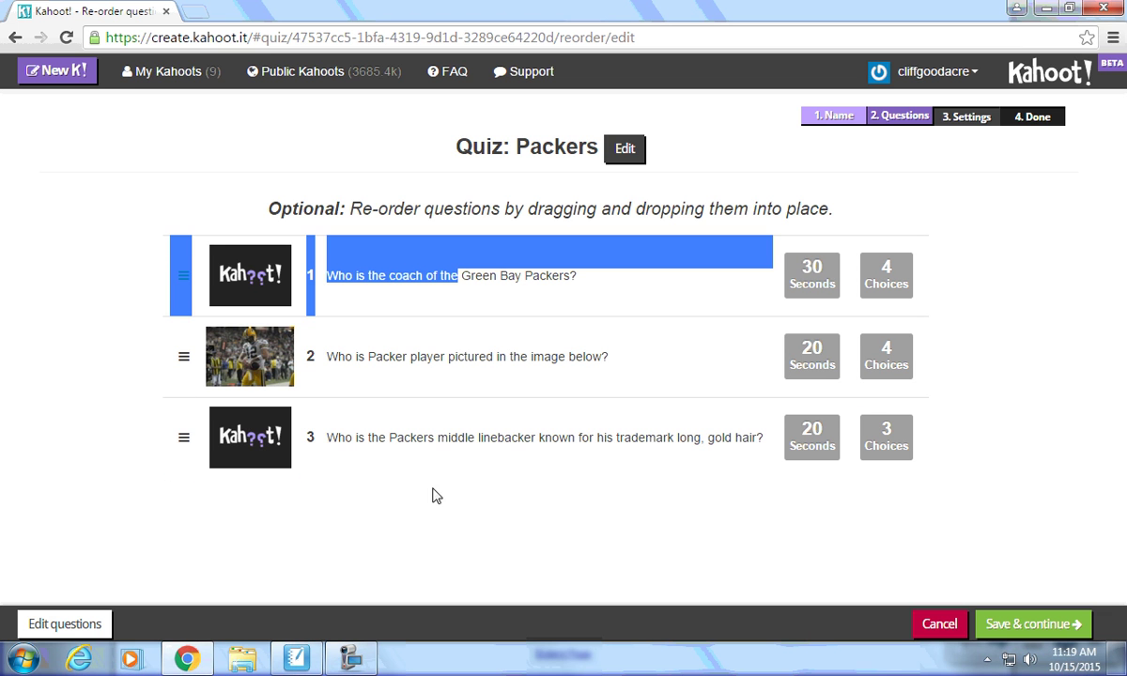
{"action": "left_click", "coordinate": [126, 293]}
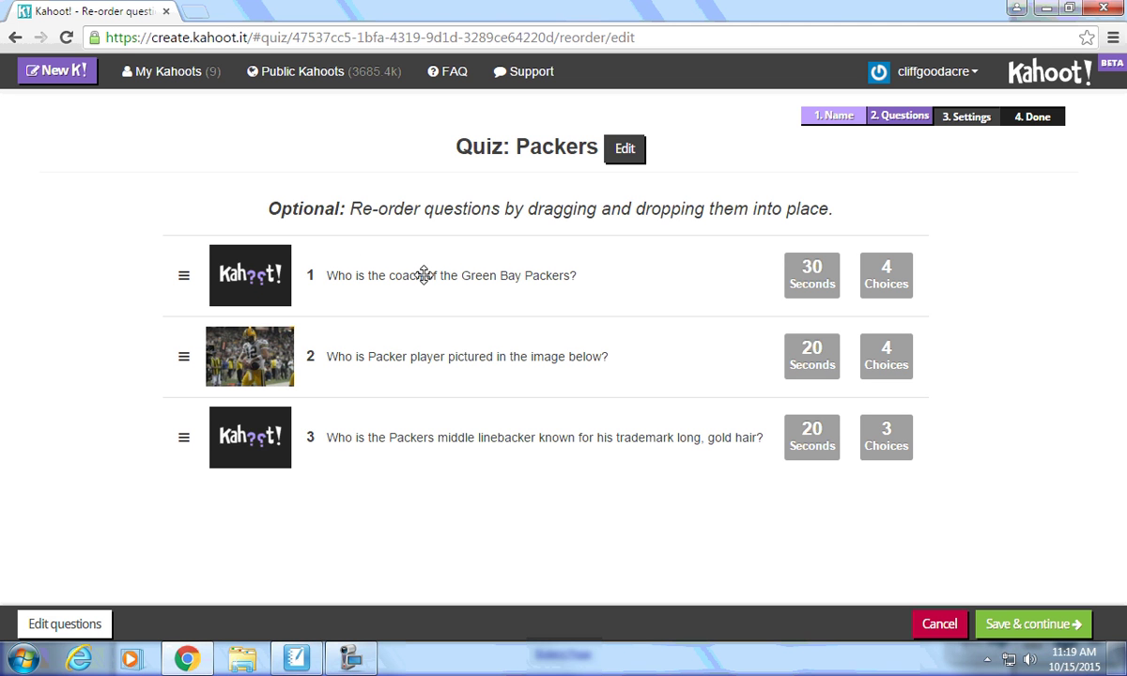
{"action": "left_click", "coordinate": [1008, 628]}
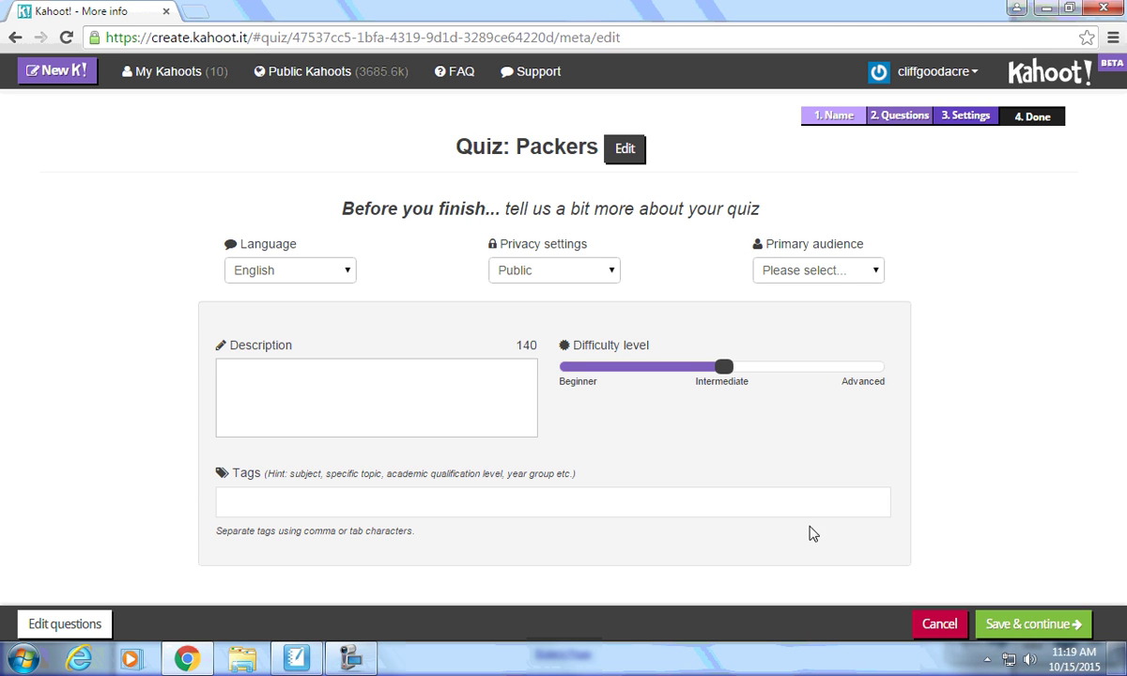
Set primary audience to School, privacy to Public, and difficulty level to Beginner.
{"action": "left_click", "coordinate": [793, 276]}
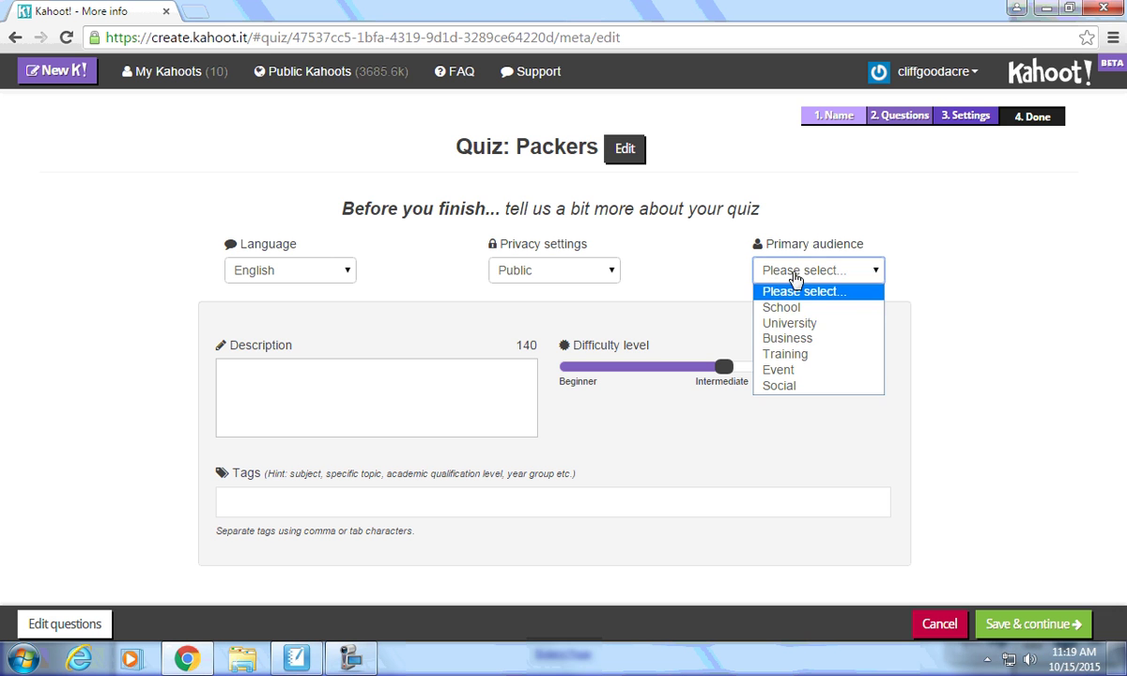
{"action": "left_click", "coordinate": [785, 309]}
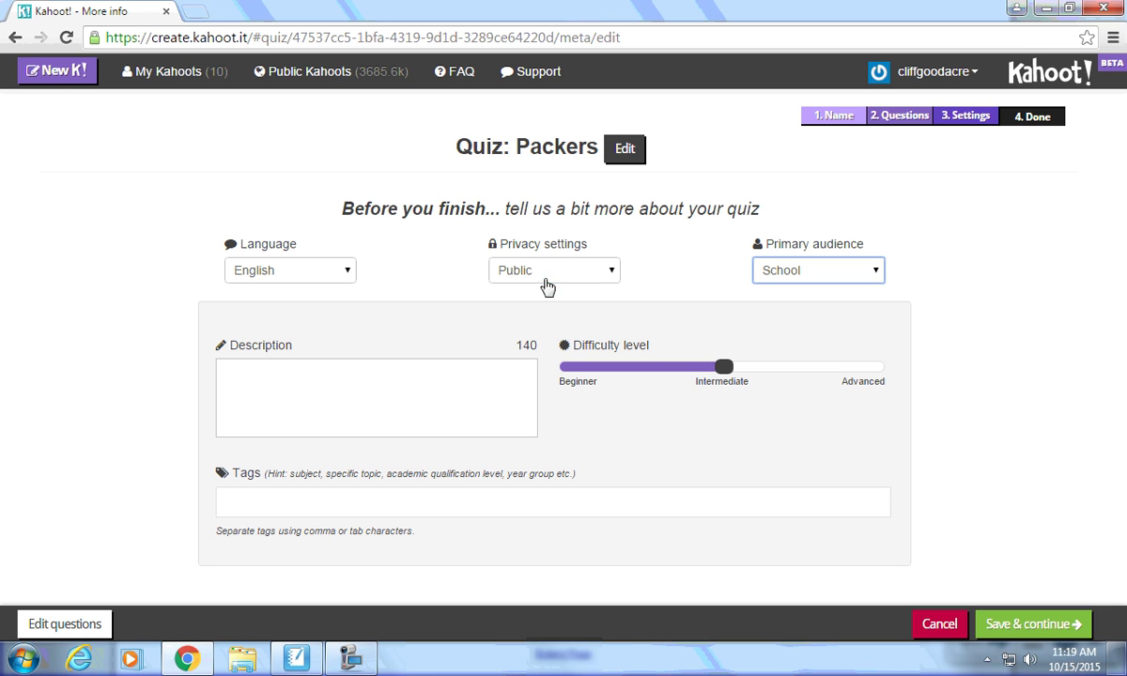
{"action": "left_click", "coordinate": [517, 274]}
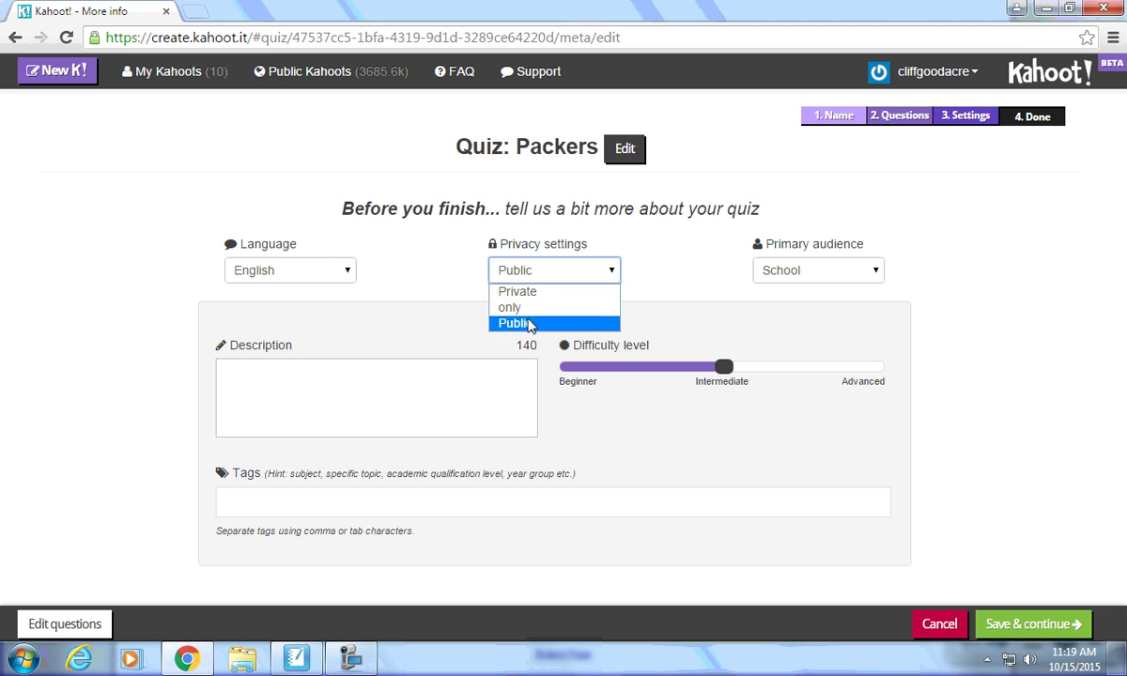
{"action": "left_click", "coordinate": [522, 323]}
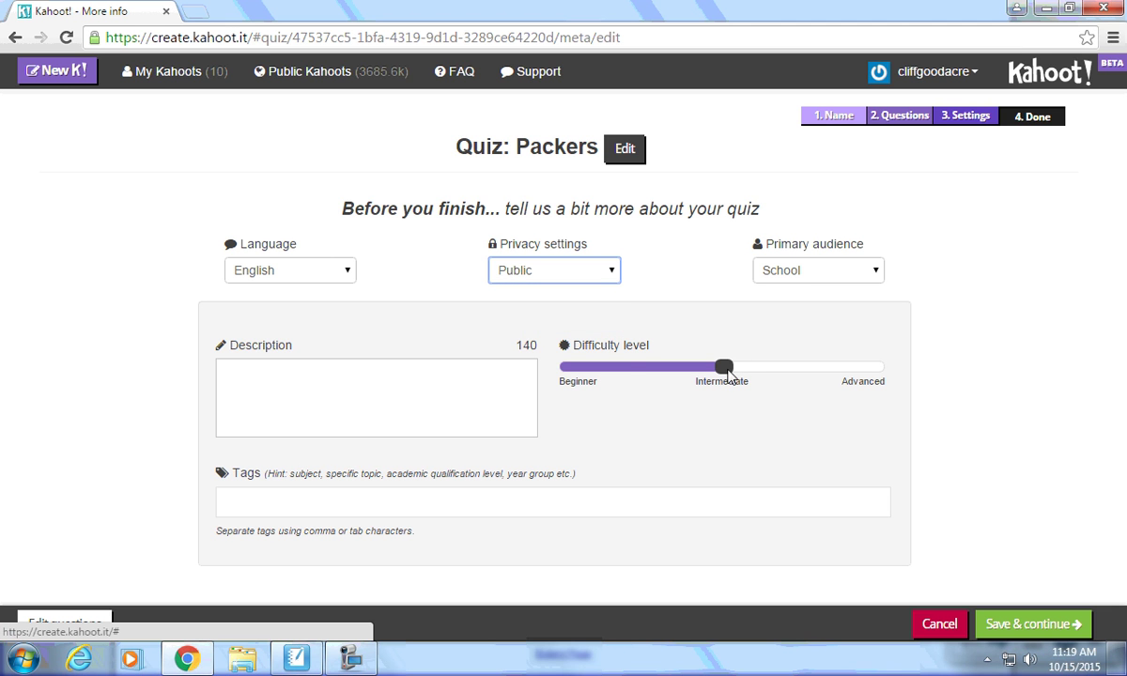
{"action": "left_click_drag", "start_coordinate": [671, 355], "coordinate": [615, 376]}
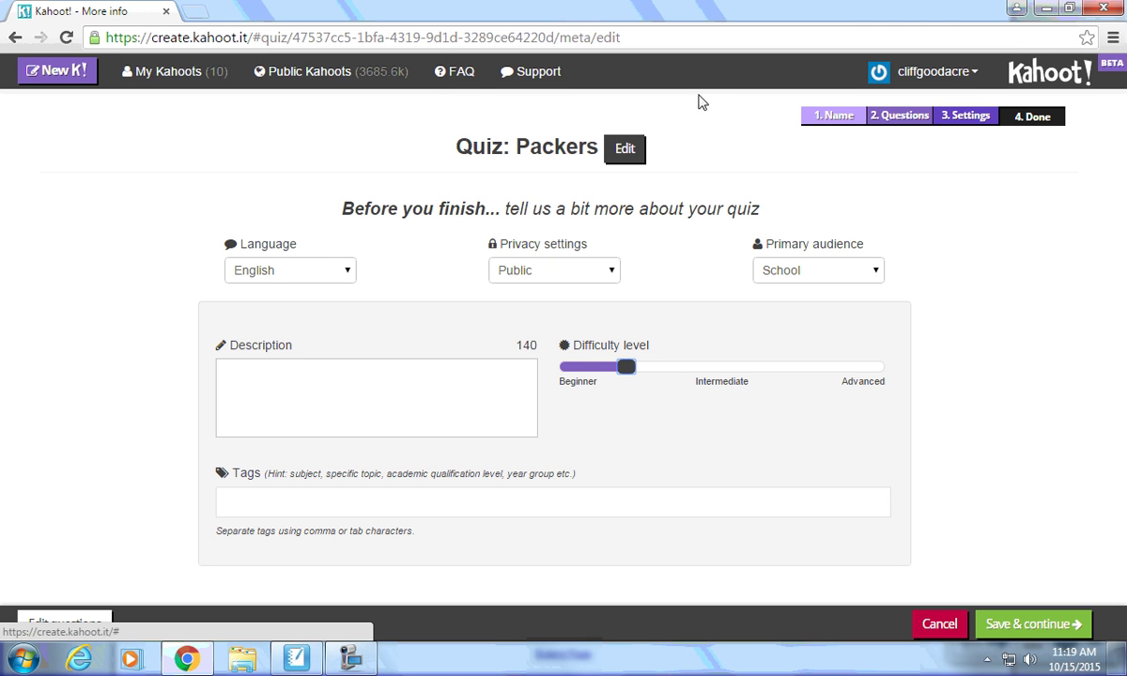
{"action": "left_click", "coordinate": [290, 400]}
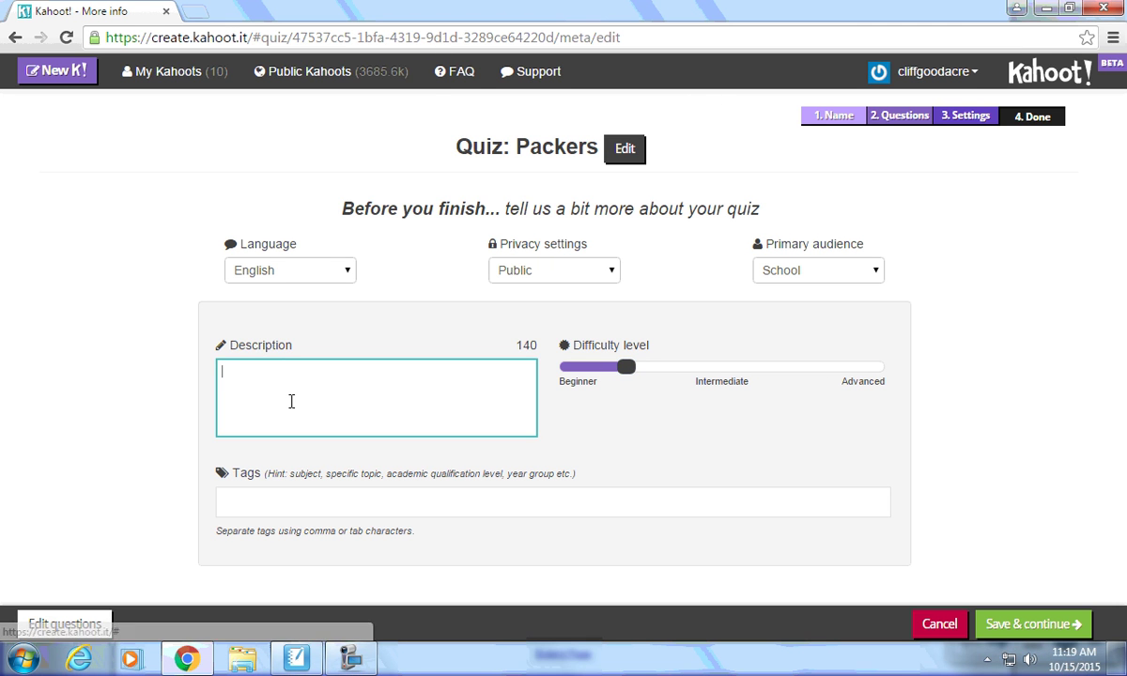
{"action": "left_click", "coordinate": [237, 503]}
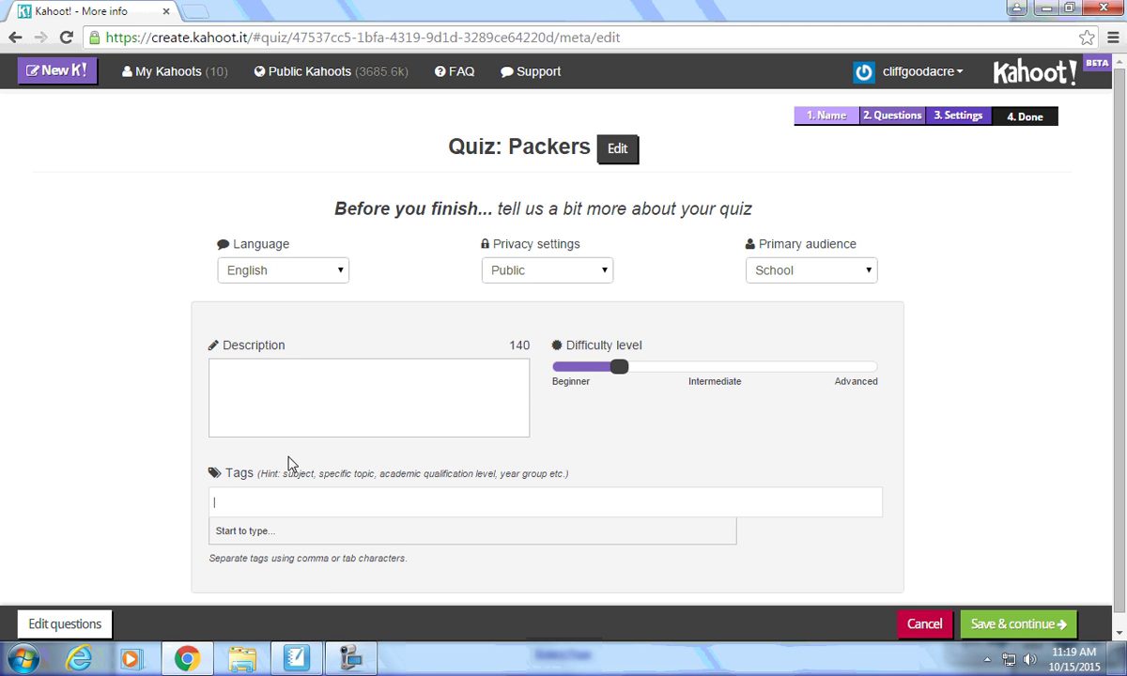
{"action": "left_click", "coordinate": [832, 274]}
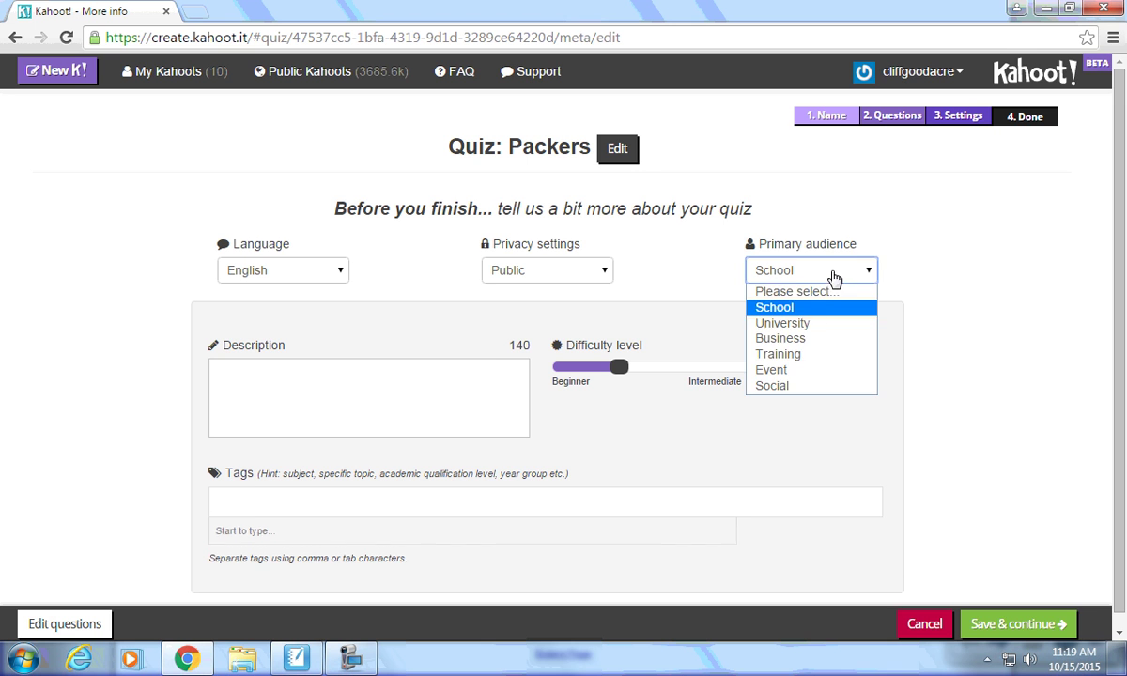
{"action": "left_click", "coordinate": [801, 310]}
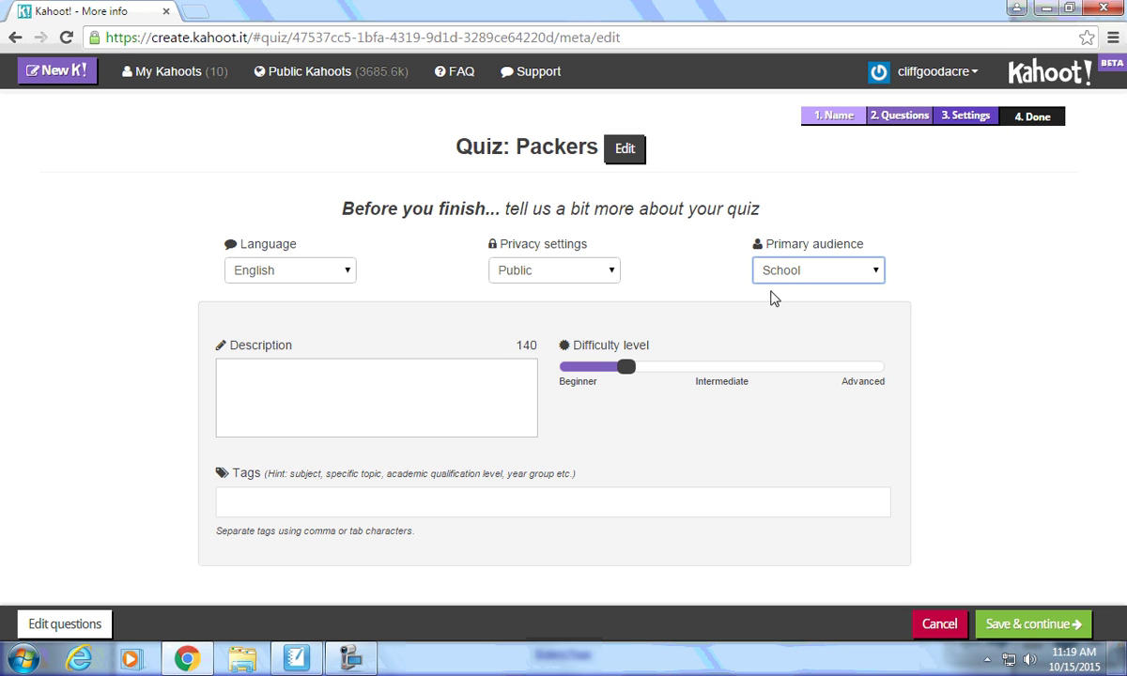
Save the quiz settings and finish the quiz without adding a cover image.
{"action": "left_click", "coordinate": [1025, 624]}
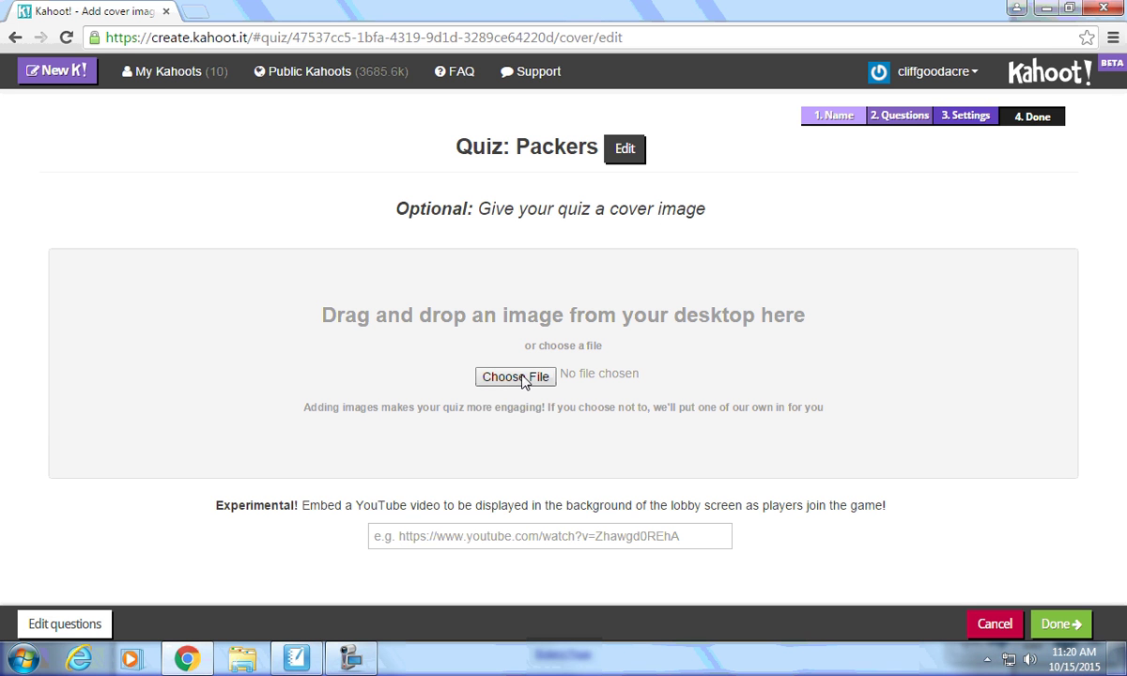
{"action": "left_click", "coordinate": [1072, 631]}
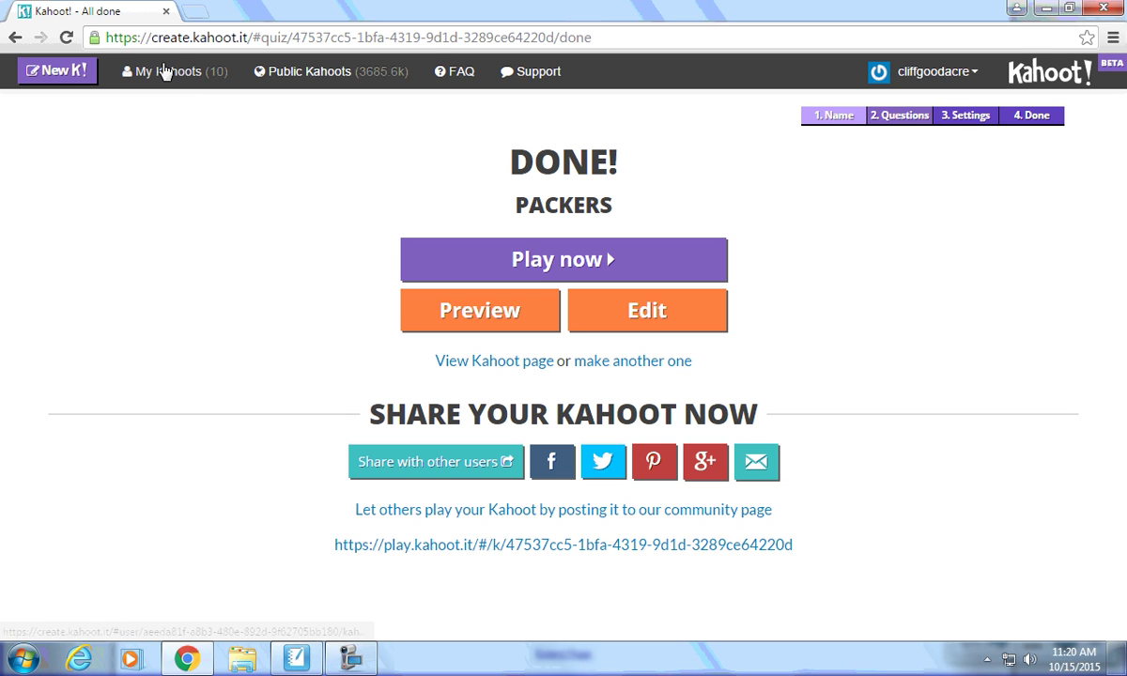
Go to My Kahoots, then to the Create new Kahoot! page.
{"action": "left_click", "coordinate": [164, 73]}
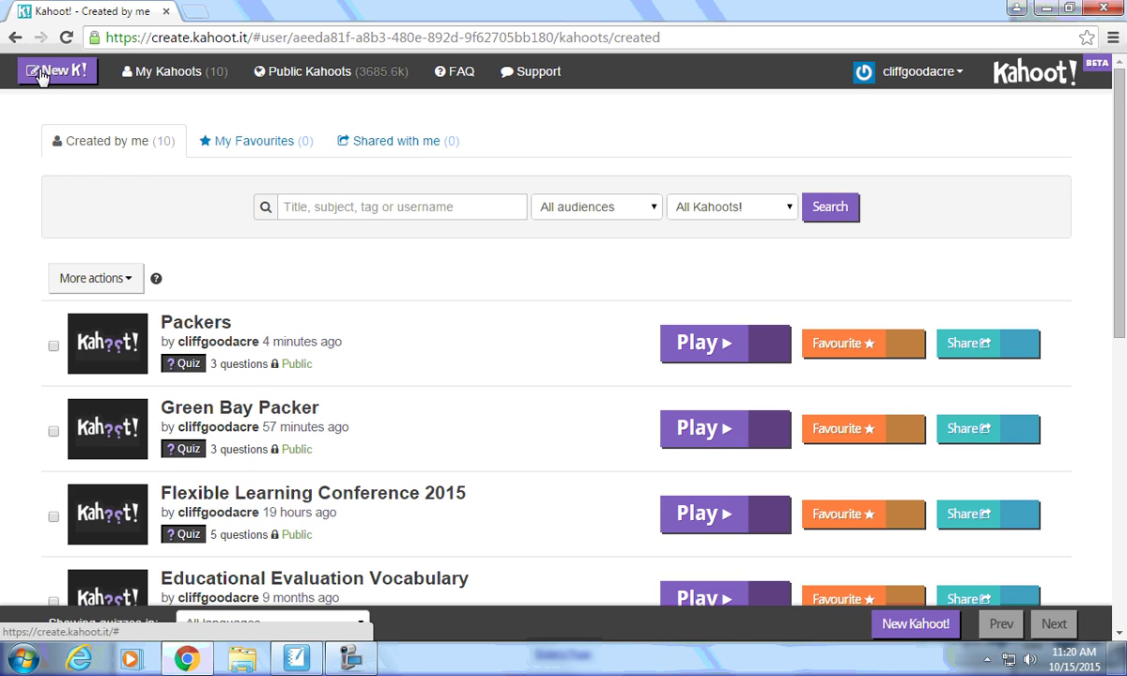
{"action": "left_click", "coordinate": [52, 72]}
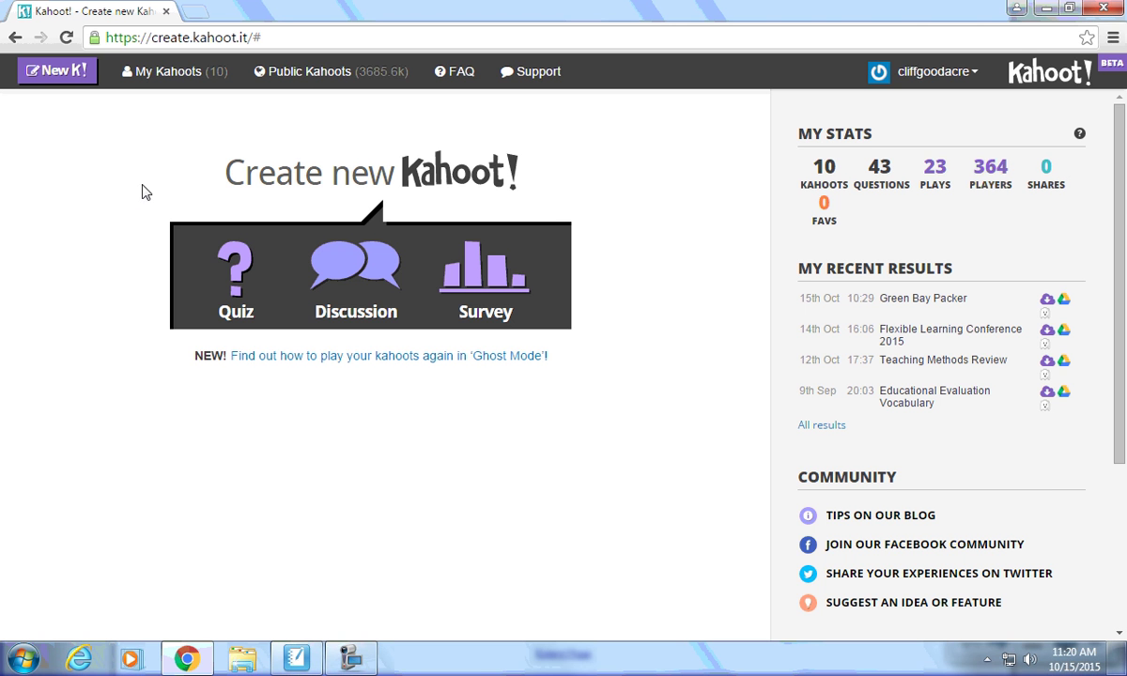
Open the Packers quiz from My Kahoots, review its three questions, and start a game.
{"action": "left_click", "coordinate": [167, 74]}
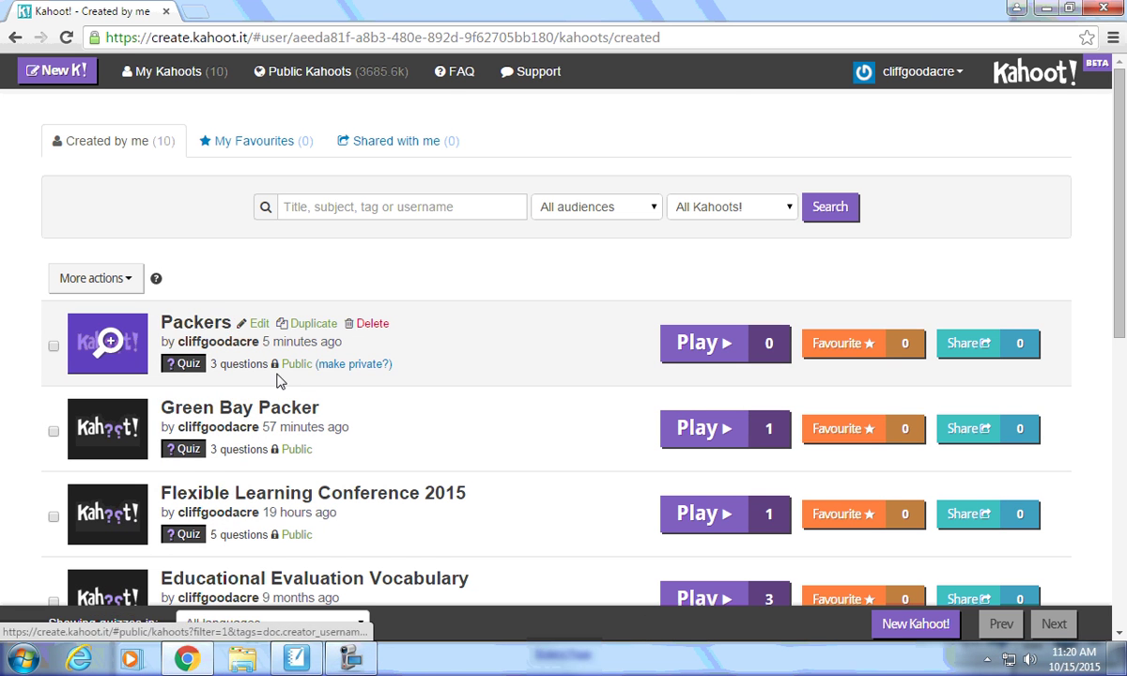
{"action": "scroll", "coordinate": [281, 383], "scroll_direction": "down", "scroll_amount": 4}
{"action": "scroll", "coordinate": [295, 390], "scroll_direction": "up", "scroll_amount": 4}
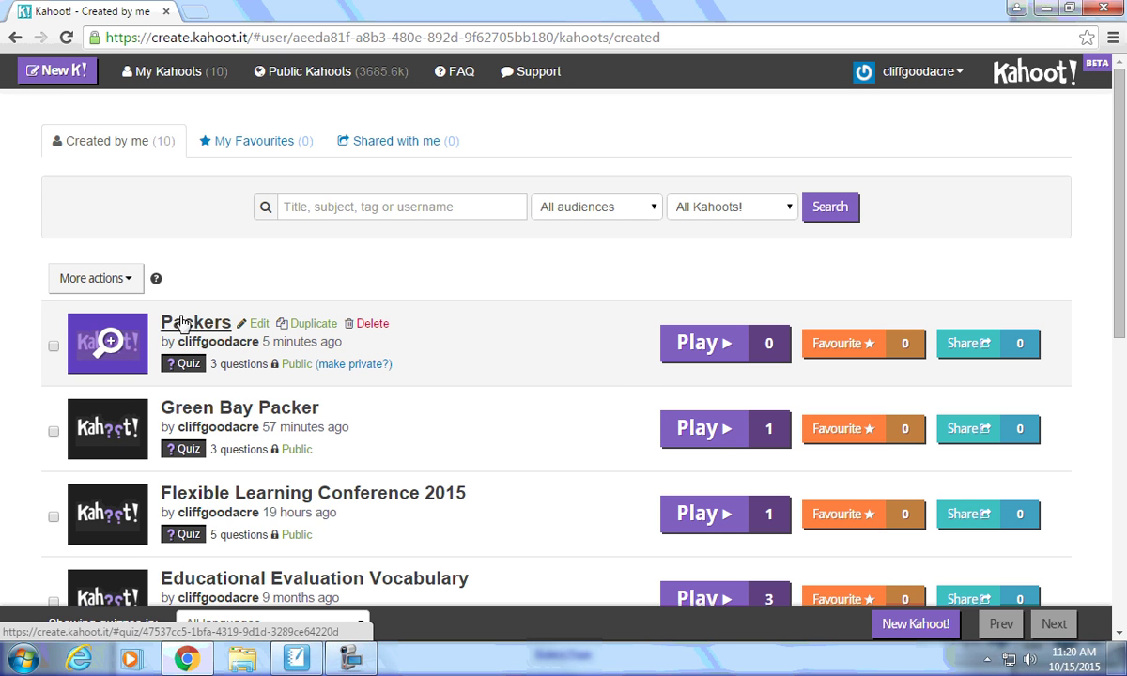
{"action": "left_click", "coordinate": [167, 321]}
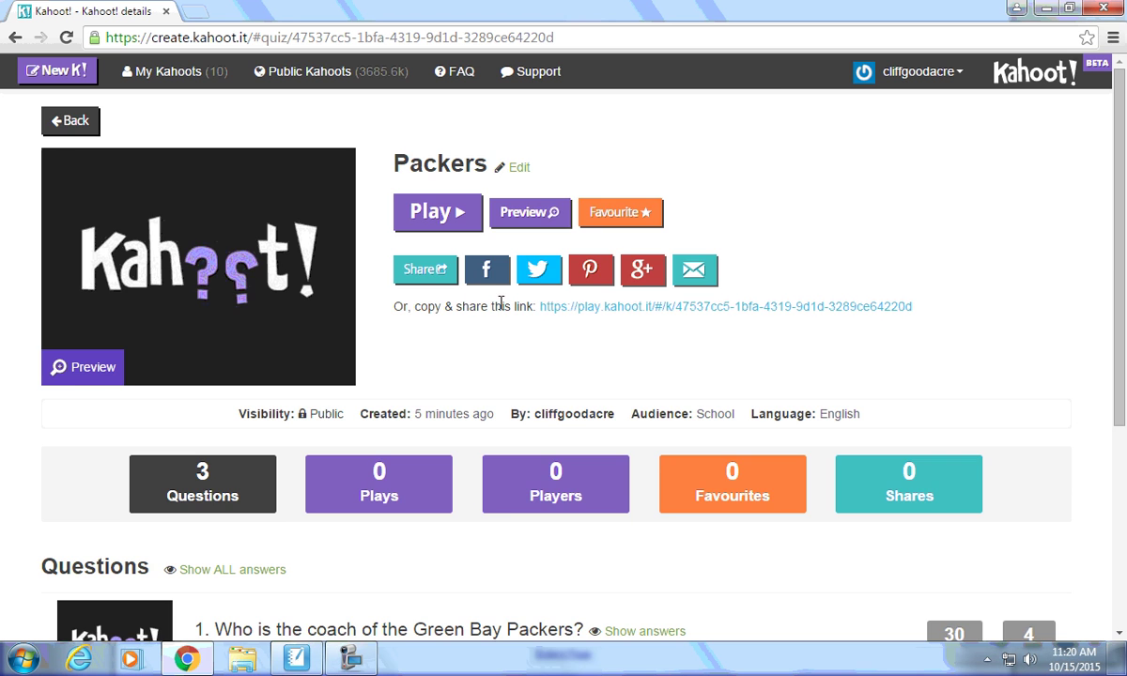
{"action": "scroll", "coordinate": [501, 302], "scroll_direction": "down", "scroll_amount": 4}
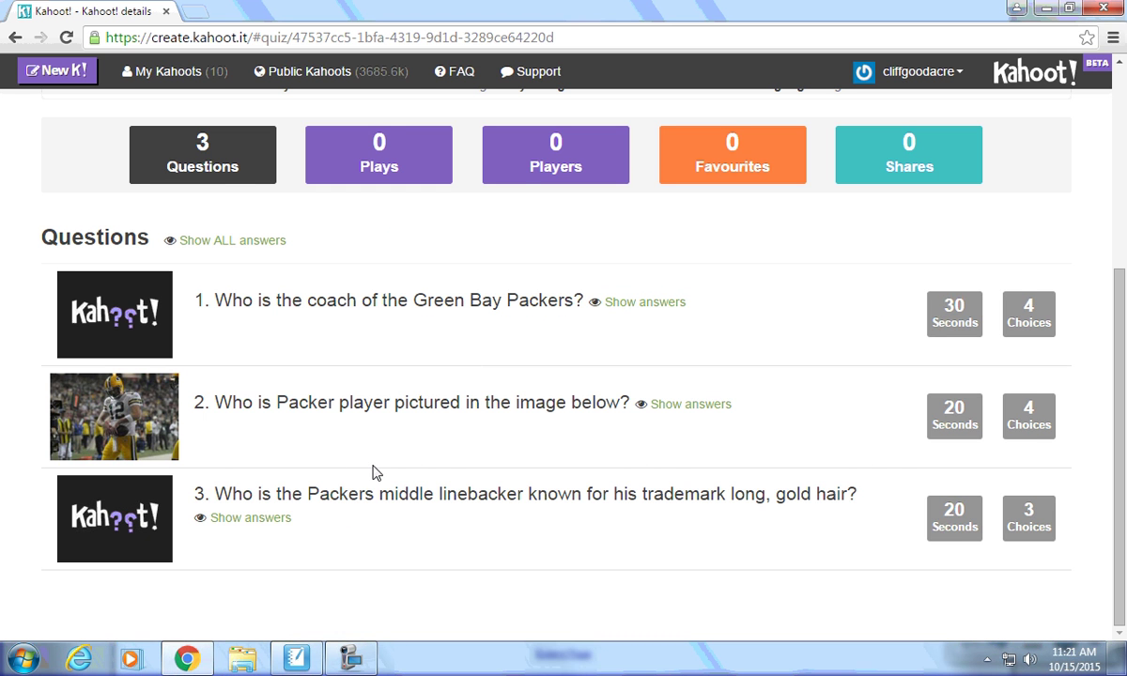
{"action": "scroll", "coordinate": [373, 473], "scroll_direction": "up", "scroll_amount": 4}
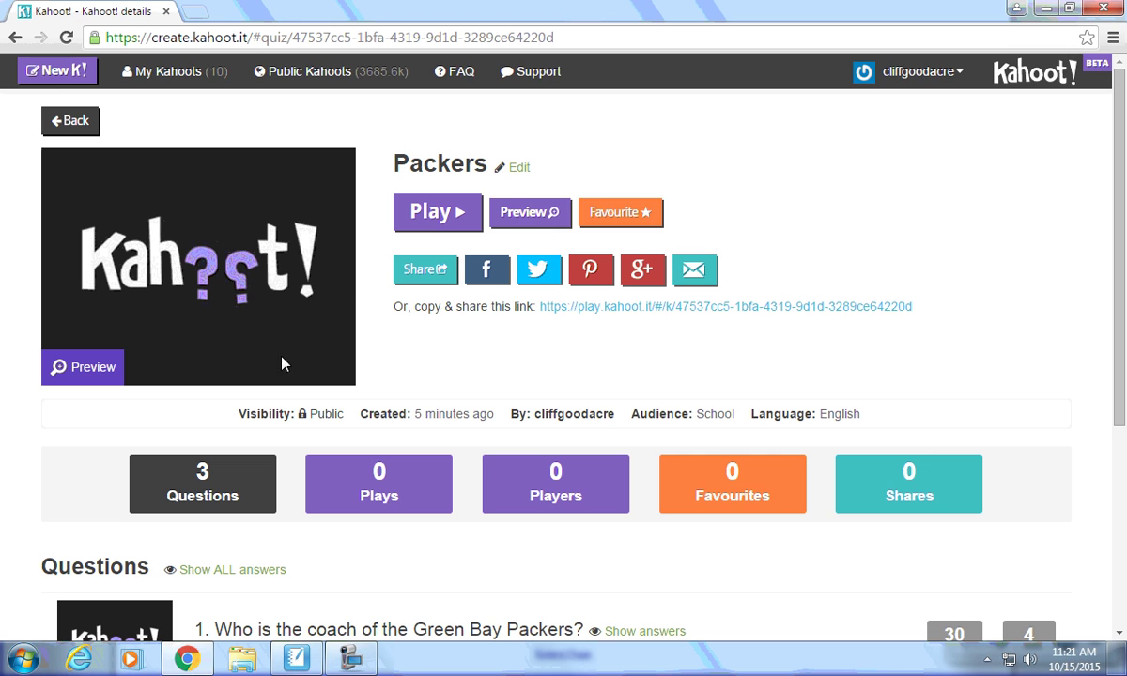
{"action": "left_click", "coordinate": [424, 217]}
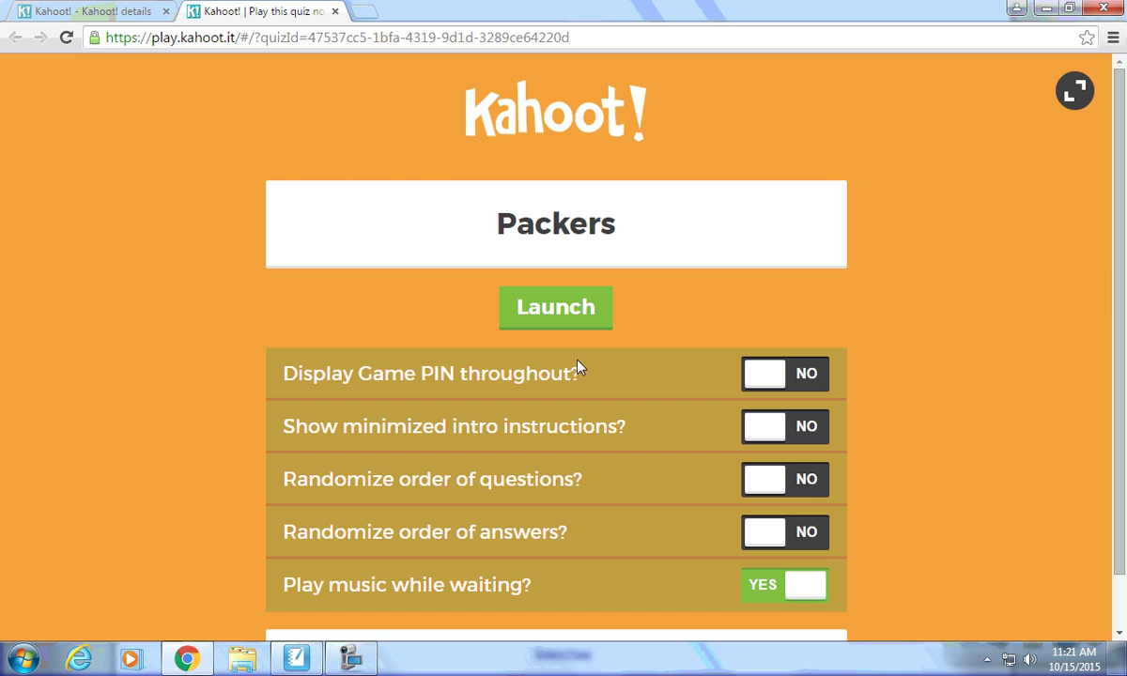
Launch the Packers game lobby, then return to the quiz details tab.
{"action": "left_click", "coordinate": [569, 313]}
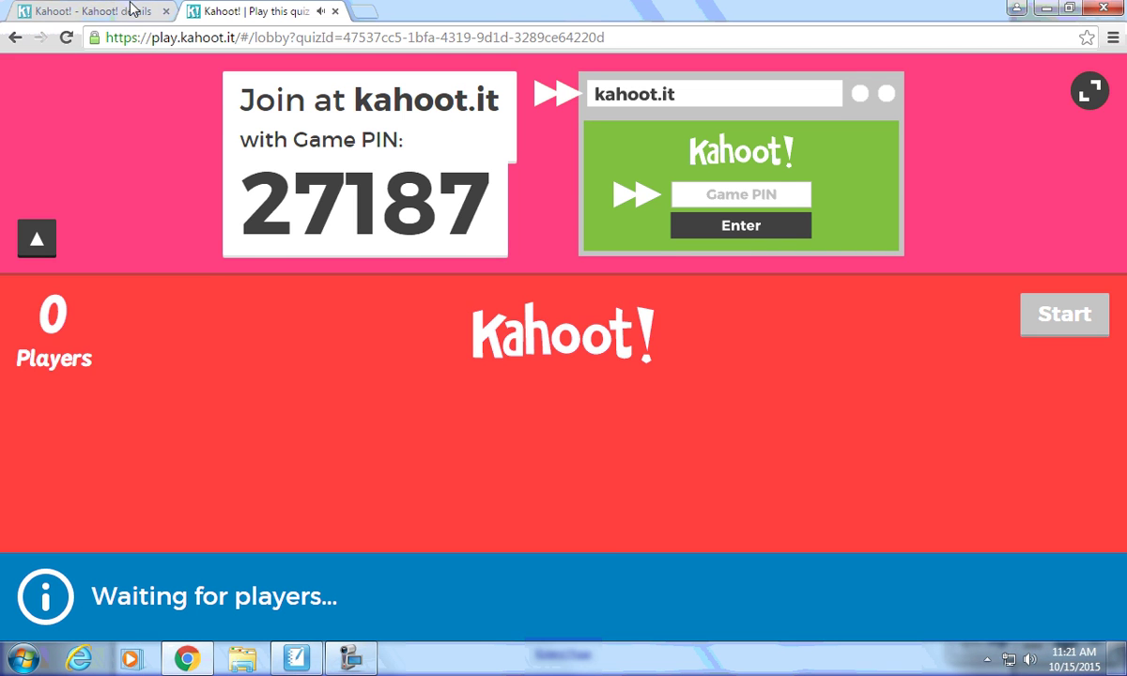
{"action": "left_click", "coordinate": [128, 10]}
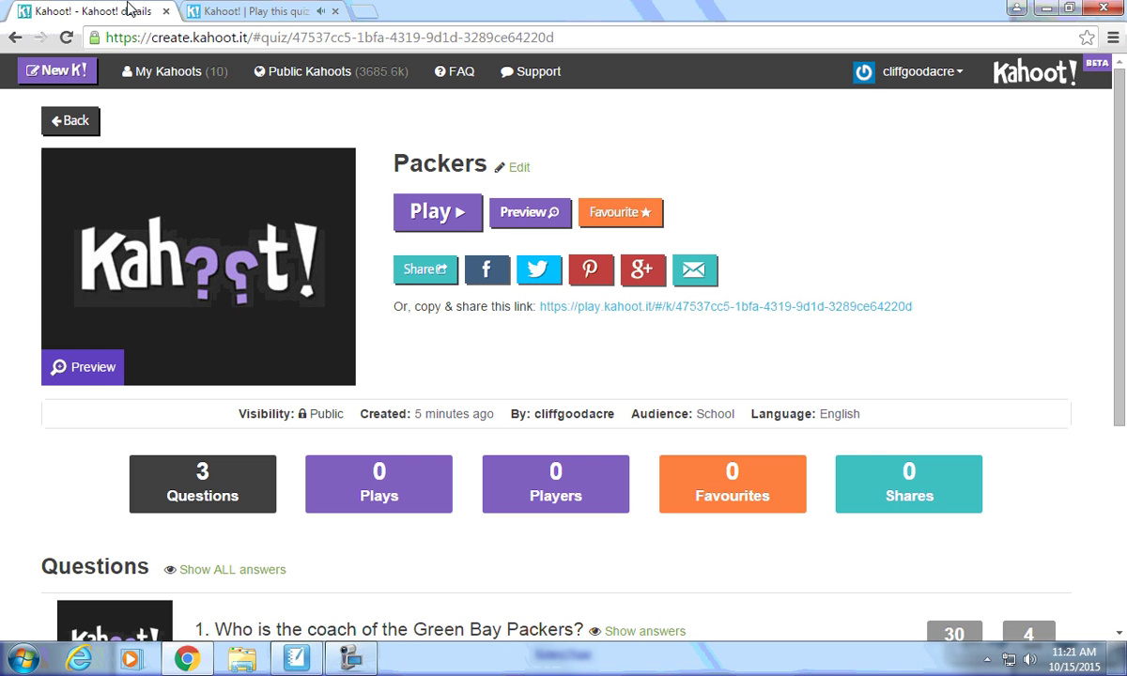
Return to My Kahoots, then show the SMART Notebook tutorial slide outside full screen.
{"action": "left_click", "coordinate": [148, 75]}
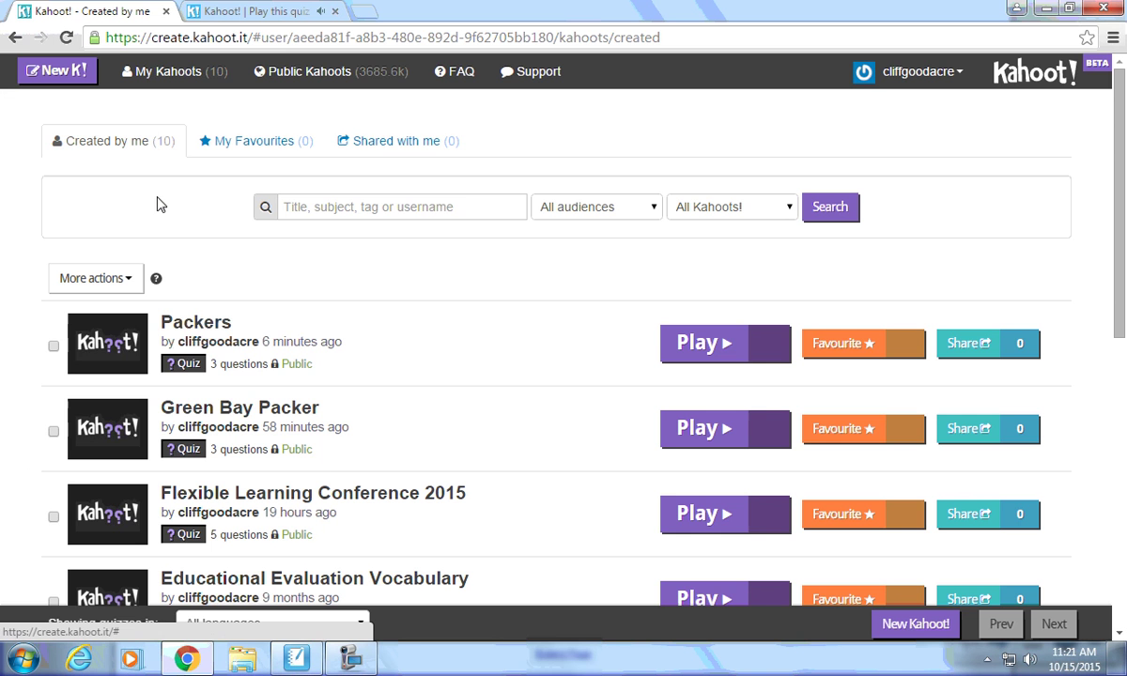
{"action": "left_click", "coordinate": [282, 667]}
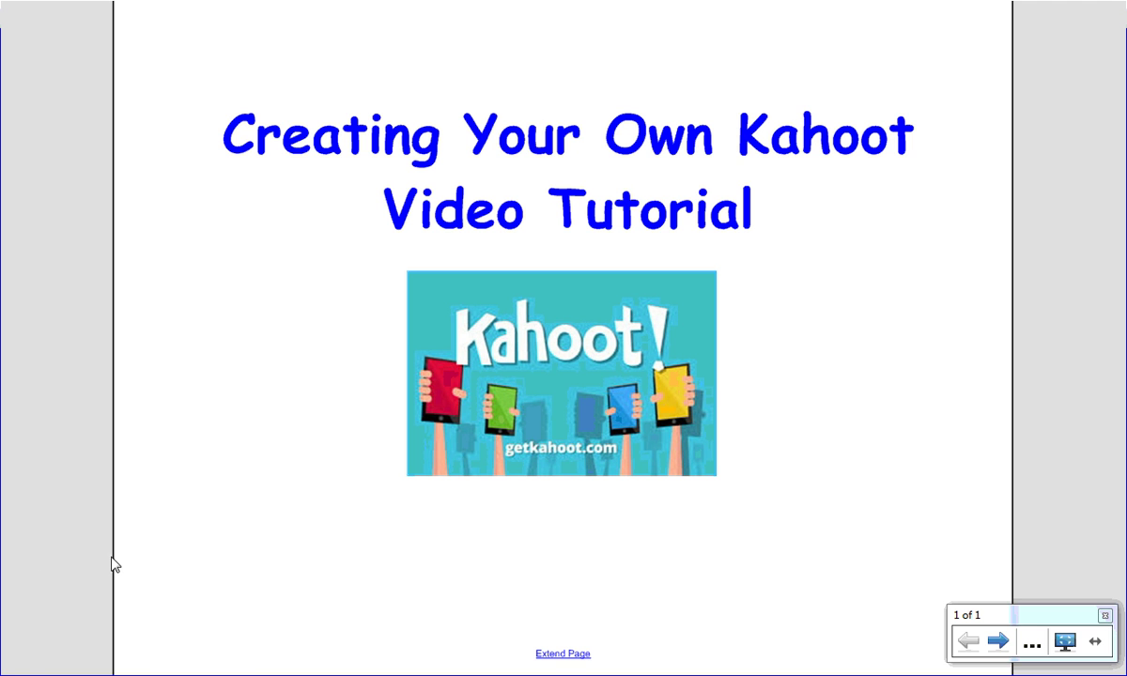
{"action": "key", "text": "Escape"}
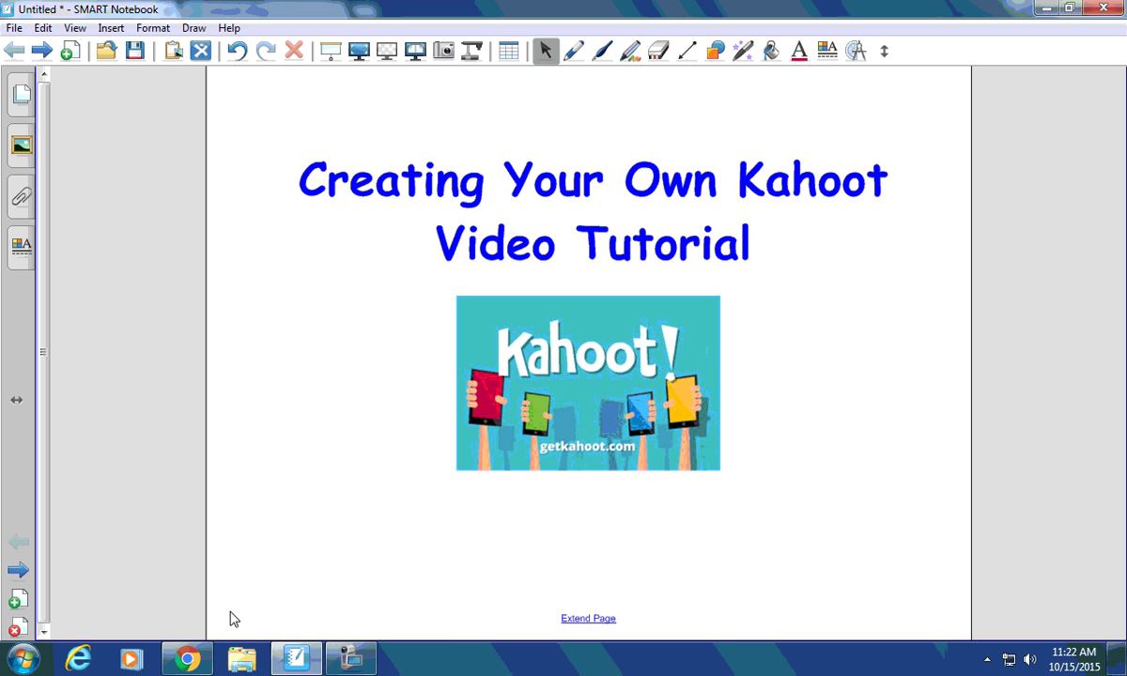
{"action": "left_click", "coordinate": [351, 661]}
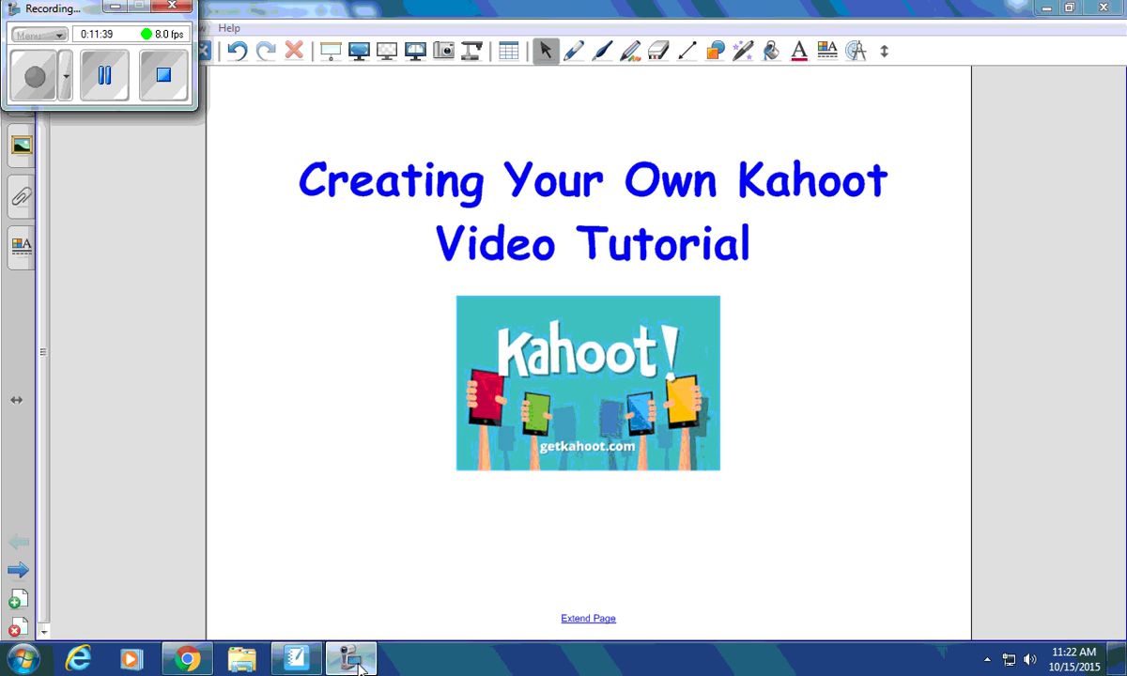